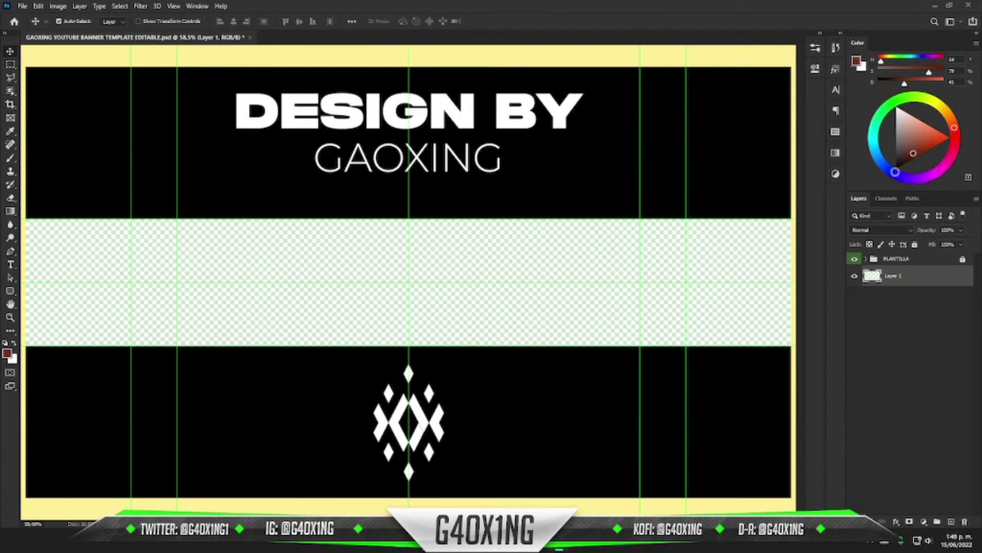
Choose a dark purple foreground colour at 71% saturation and 33% brightness and fill Layer 1 with it.
left_click(906, 178)
key("alt+BackSpace")
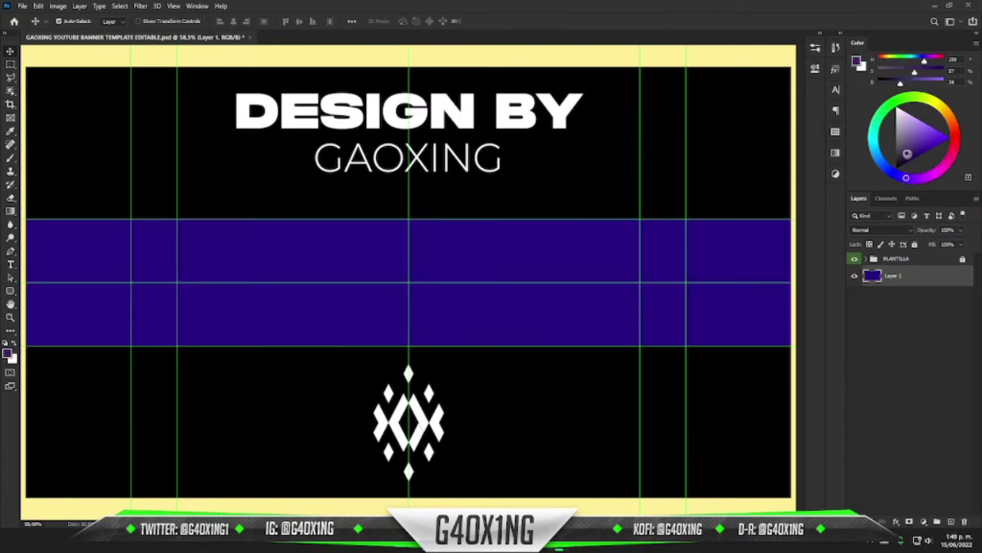
key("alt+BackSpace")
left_click(7, 354)
left_click_drag(607, 237, 617, 235)
key("Return")
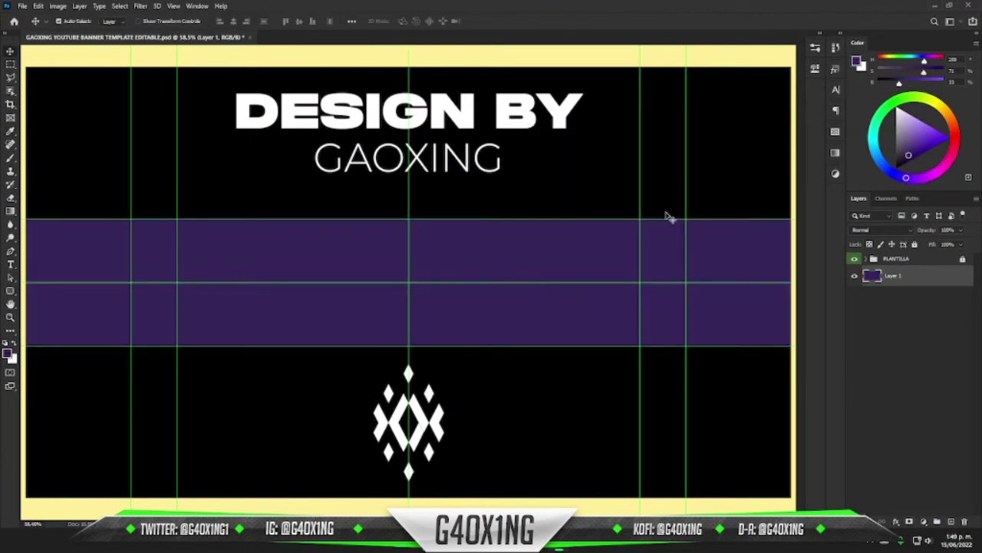
key("alt+BackSpace")
Add the text "TOO" near the centre of the purple strip and set its font to Stretch Pro Regular.
key("t")
left_click(381, 282)
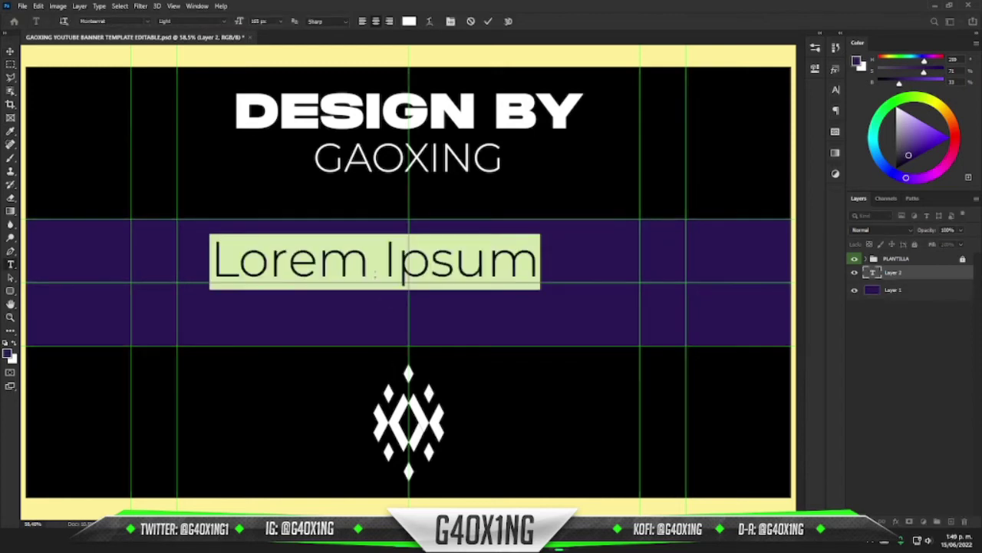
type("TQO")
left_click_drag(422, 260, 203, 249)
left_click(116, 22)
type("stret")
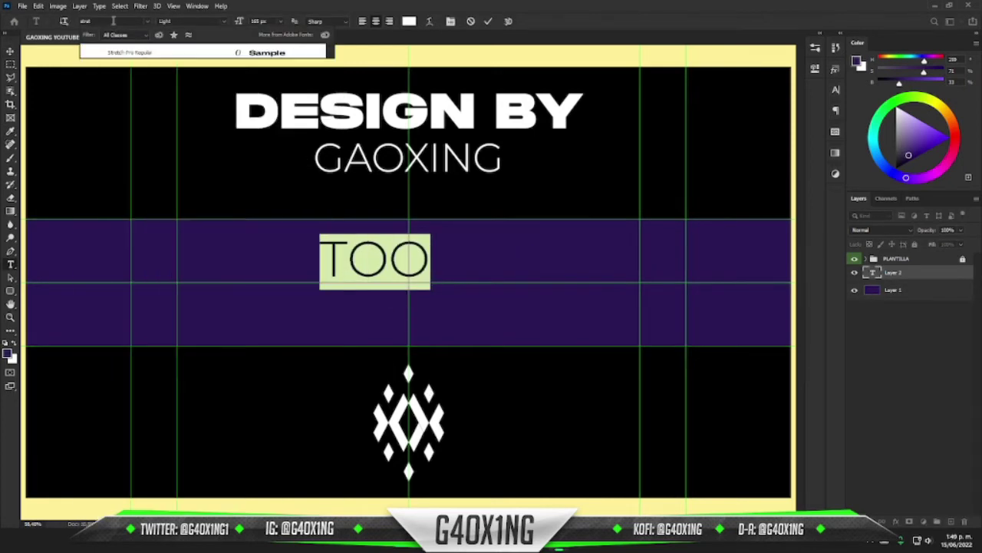
key("Return")
key("Return")
Add a second text layer reading "FARR" directly below the word TOO.
left_click(398, 311)
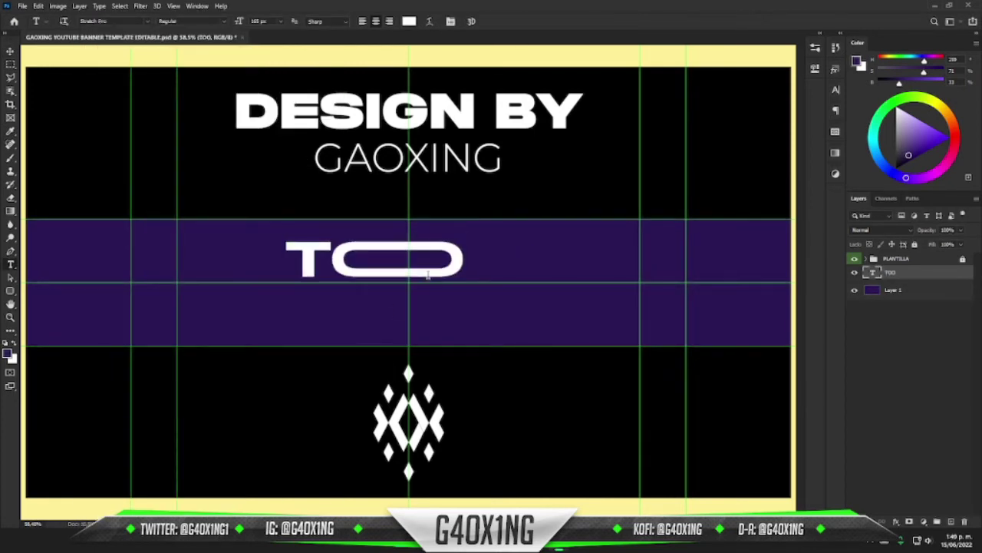
left_click(398, 311)
type("FARR")
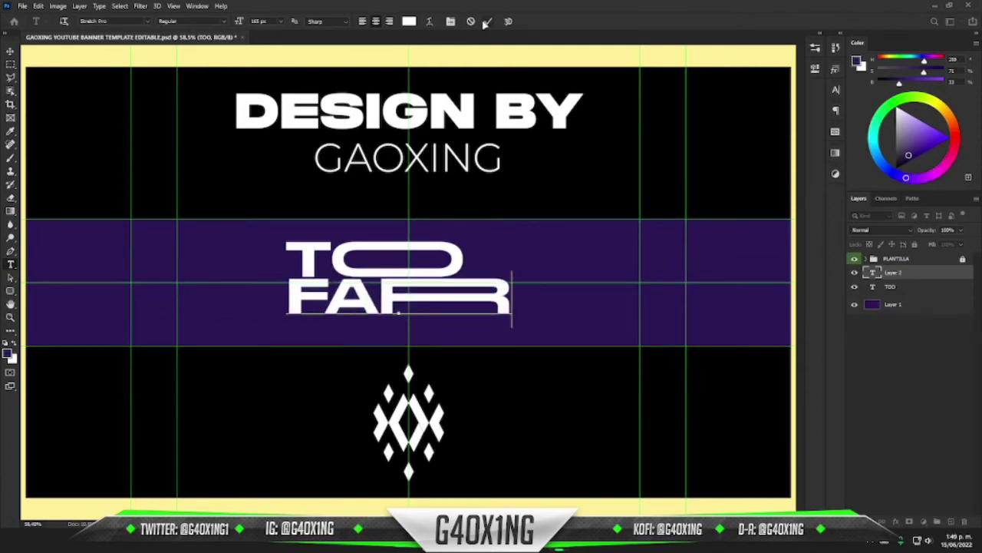
left_click(486, 23)
Scale the FARR text down and move it so its left edge meets the vertical centre guide.
key("ctrl+t")
left_click_drag(437, 303, 559, 303)
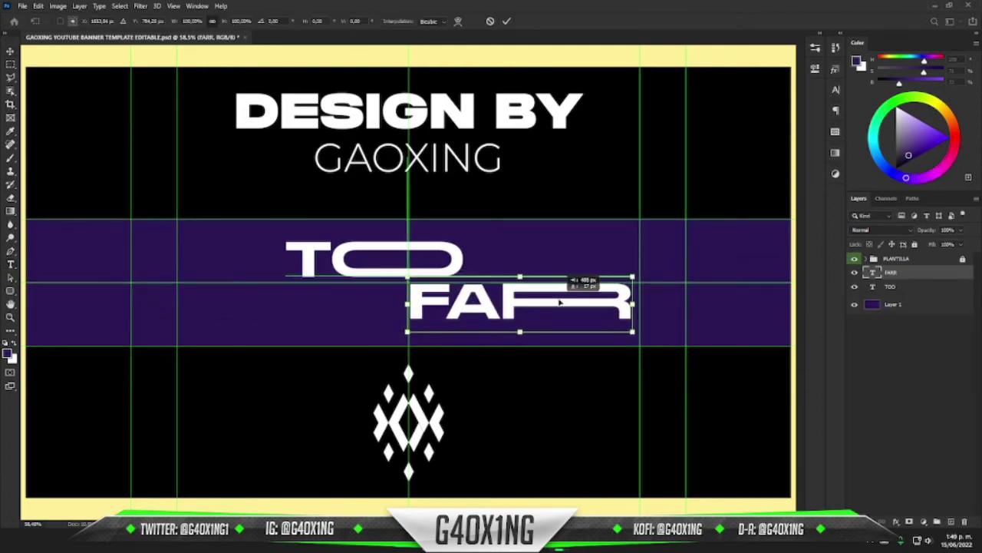
left_click_drag(633, 304, 610, 305)
left_click_drag(554, 302, 532, 301)
key("Return")
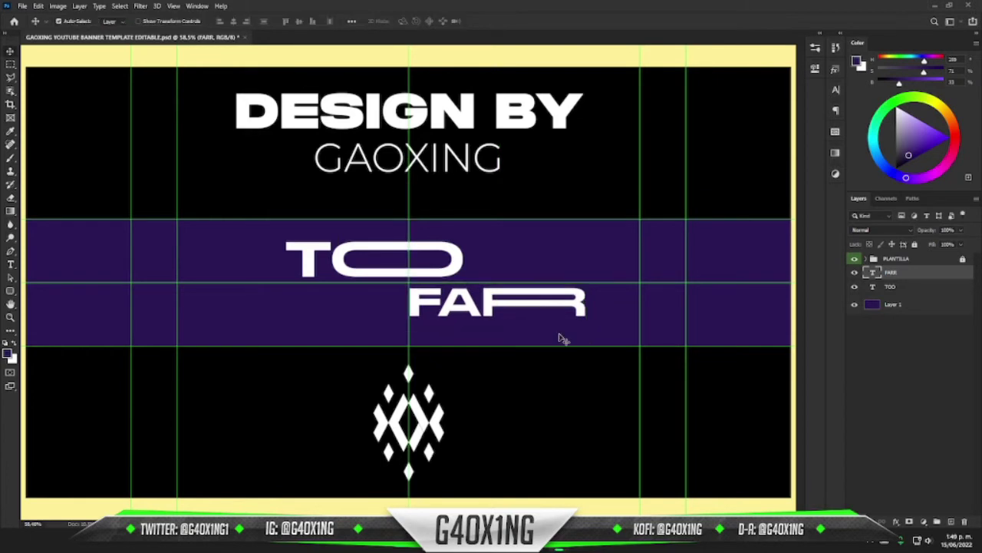
Nudge the TOO text left until its right edge lines up with the vertical centre guide.
key("alt+bracketleft")
key("shift+Left")
key("shift+Left")
key("shift+Left")
key("shift+Left")
key("shift+Left")
key("shift+Left")
key("shift+Left")
key("shift+Left")
key("shift+Left")
key("shift+Left")
key("shift+Left")
key("shift+Left")
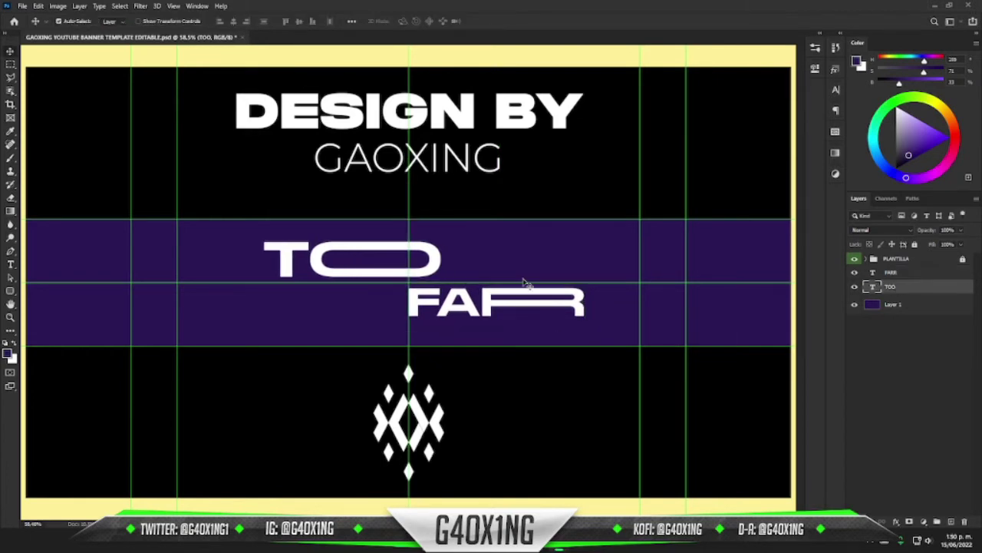
scroll(525, 283, "up", 8)
key("alt+bracketleft")
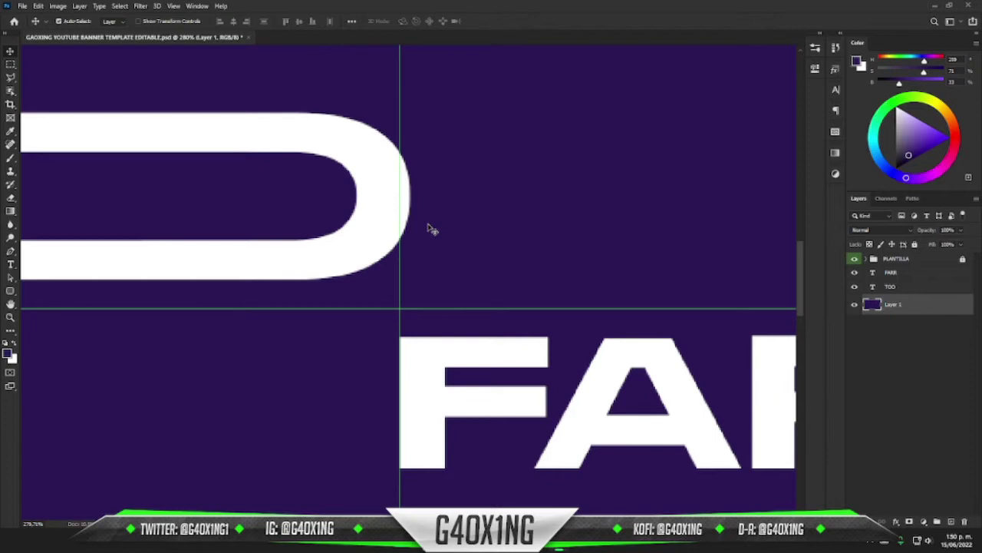
key("alt+bracketright")
key("Left")
key("Left")
key("Left")
key("Left")
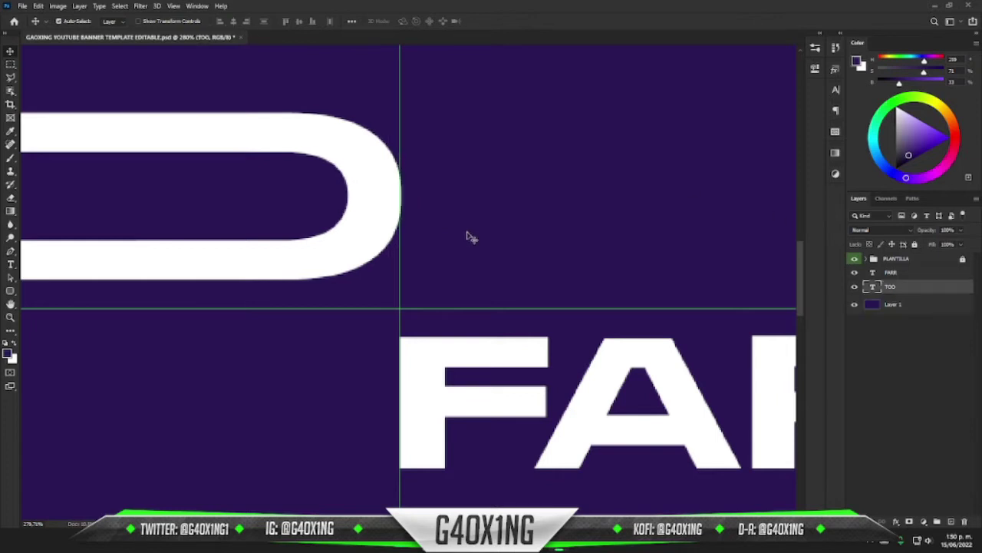
Move the purple Layer 1 fill back so it covers the full width of the canvas.
key("ctrl+0")
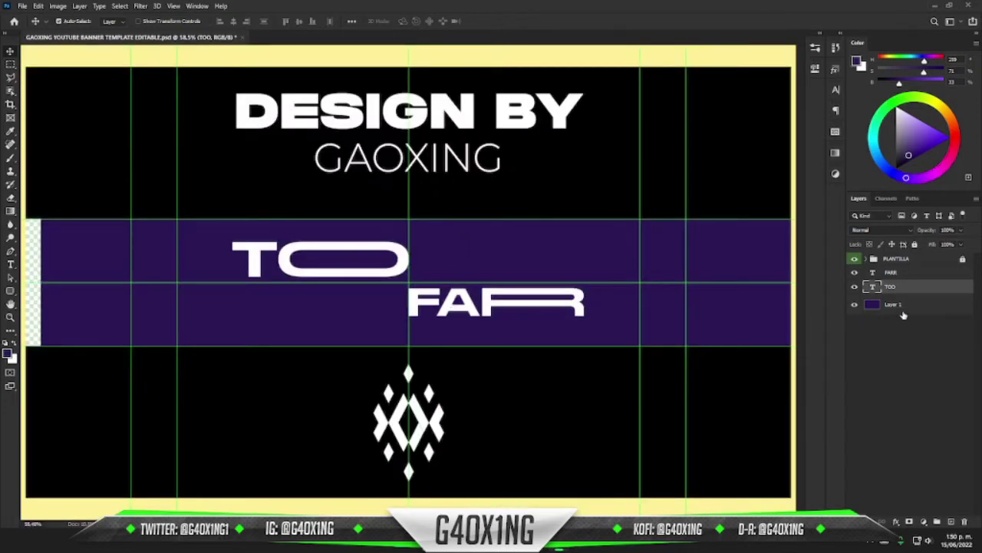
left_click(898, 305)
key("ctrl+t")
key("ctrl+0")
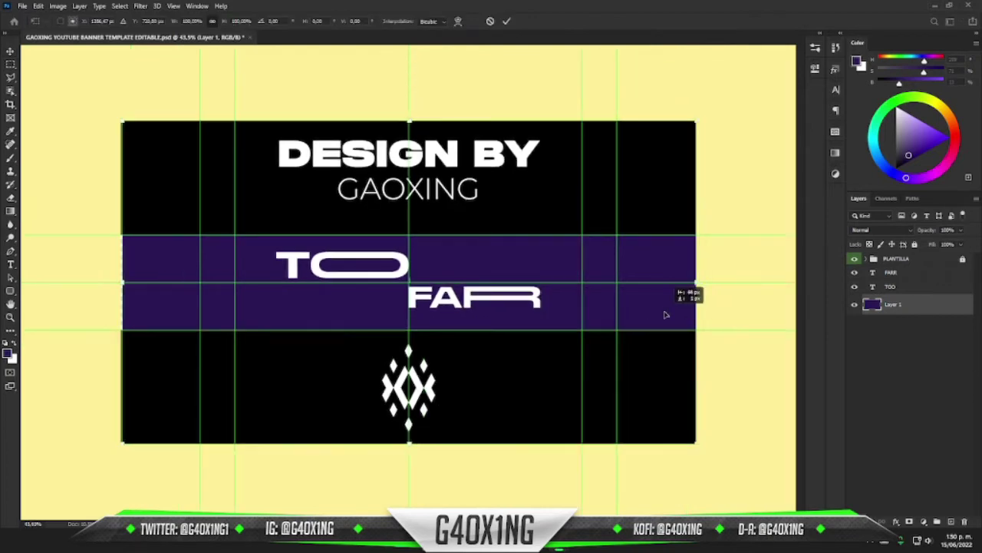
key("Return")
key("ctrl+0")
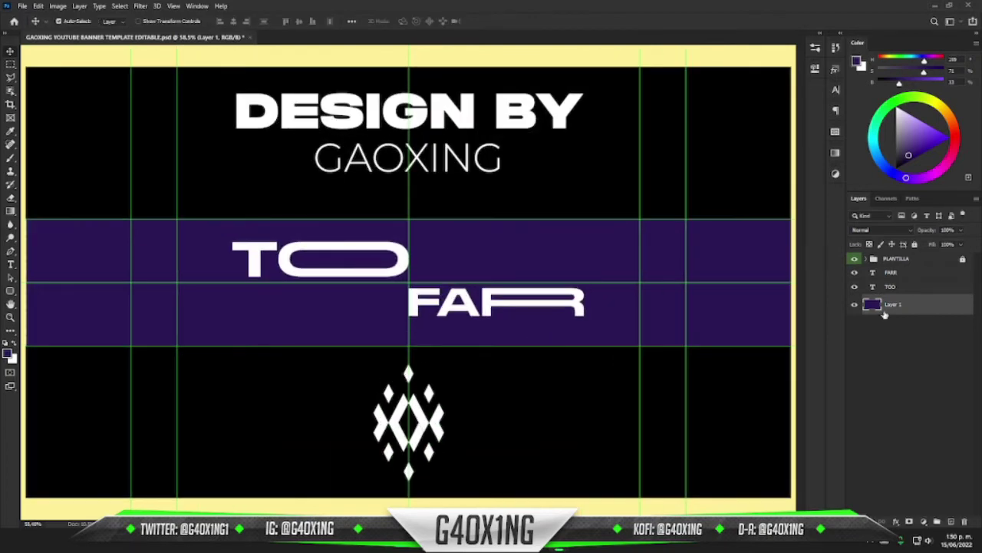
Refill Layer 1 with a darker purple at 78% saturation and 24% brightness.
left_click(8, 355)
key("Return")
key("alt+BackSpace")
Draw a circle about 143 px wide above FARR, with no fill and a thin white stroke.
left_click(11, 292)
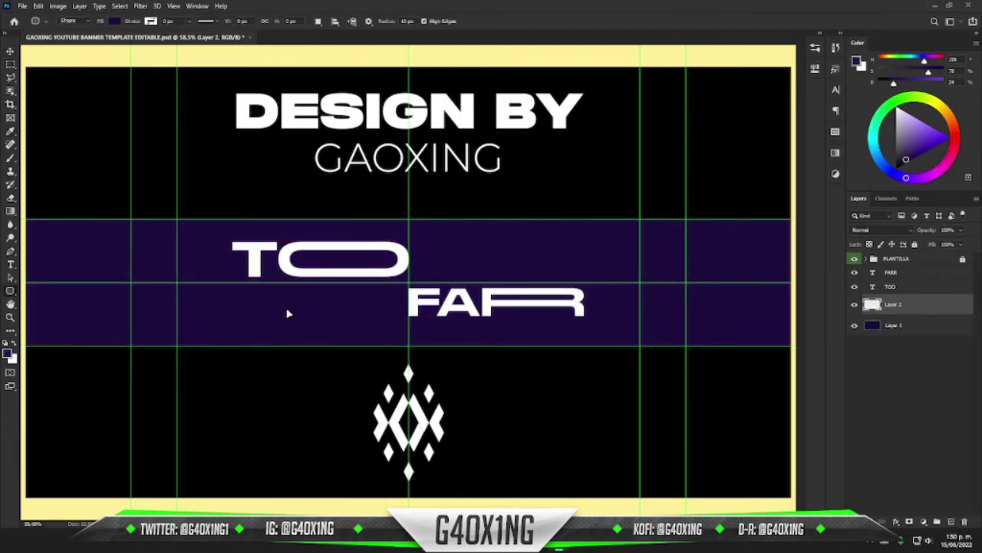
left_click_drag(539, 275, 529, 282)
left_click(670, 145)
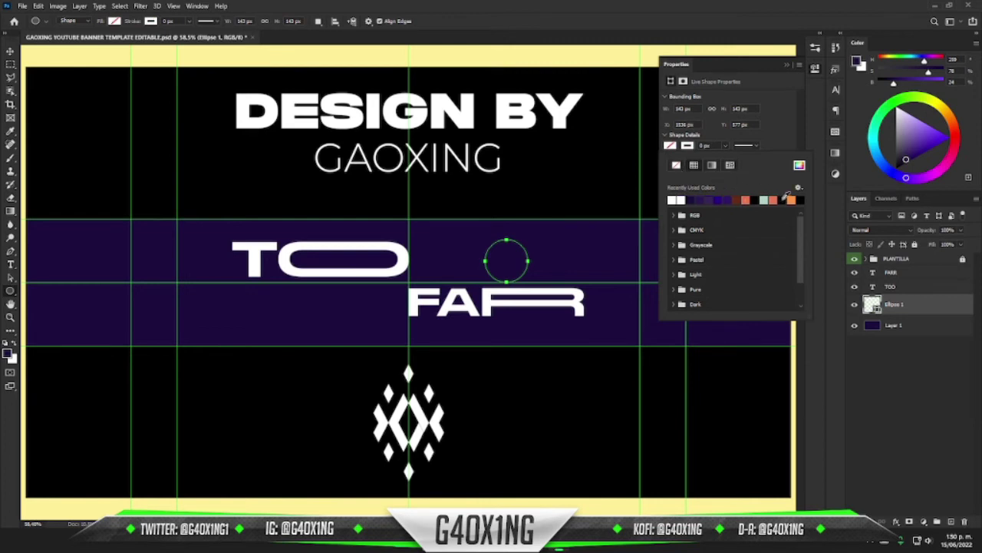
left_click(799, 165)
left_click(755, 142)
left_click(714, 145)
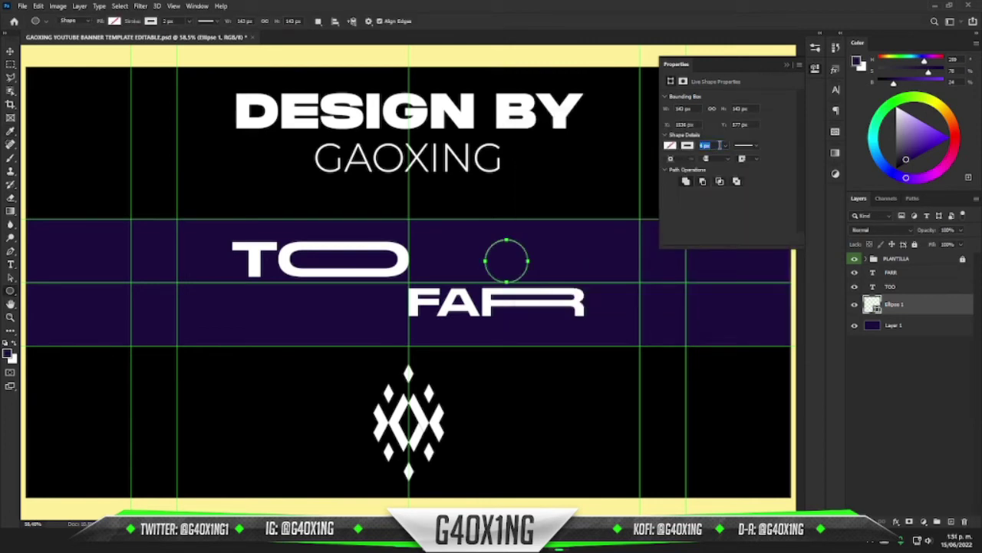
left_click(788, 65)
Scale the white circle down and move it closer to the word TOO.
key("v")
key("ctrl+t")
scroll(520, 271, "up", 4)
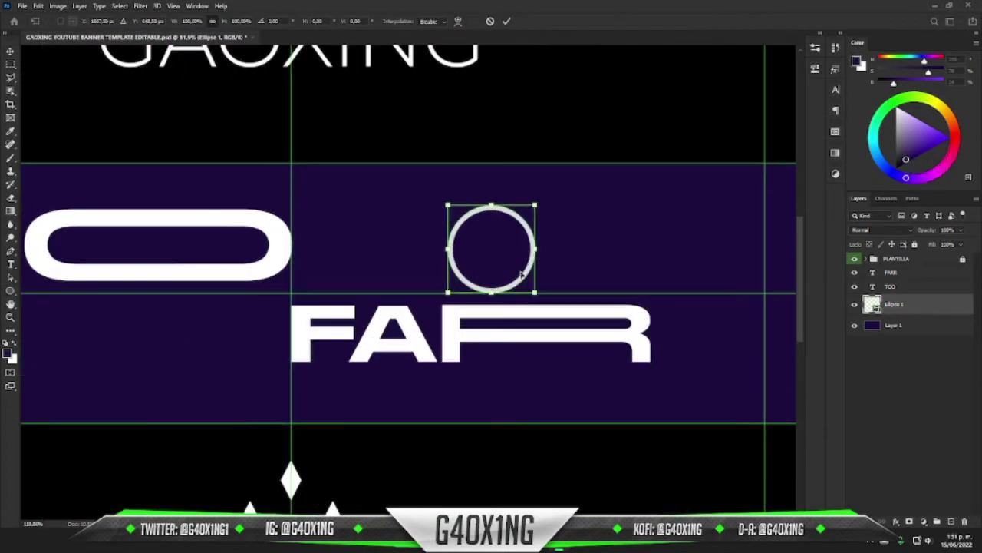
left_click_drag(535, 249, 424, 230)
key("Return")
Duplicate the circle twice, scaling each copy down to form three concentric rings.
key("ctrl+j")
key("ctrl+t")
key("Return")
key("ctrl+j")
key("ctrl+t")
key("Return")
Draw a flat ellipse about 181 by 57 px below TOO, above Layer 1, with no fill and a thin white stroke.
scroll(486, 291, "down", 4)
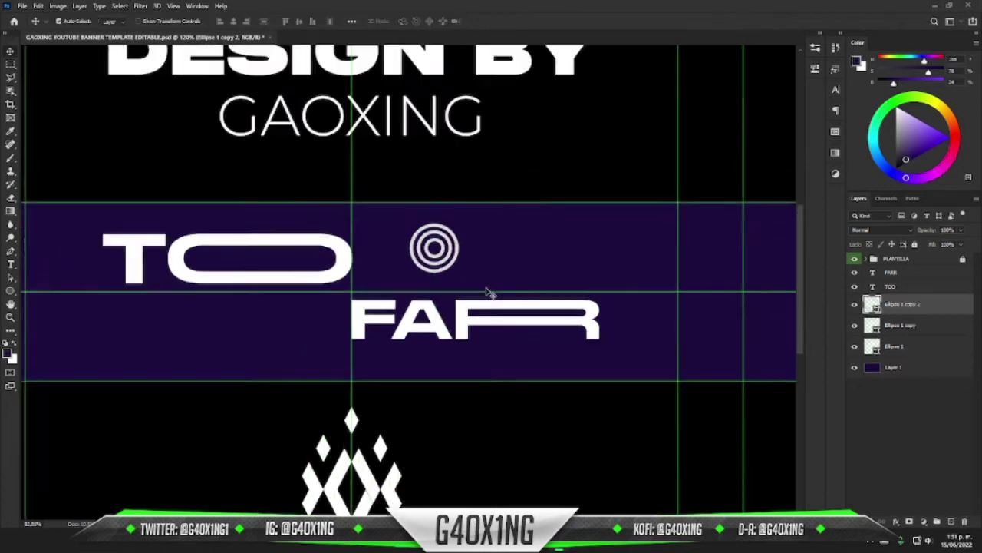
scroll(486, 291, "down", 1)
left_click(644, 385)
right_click(10, 294)
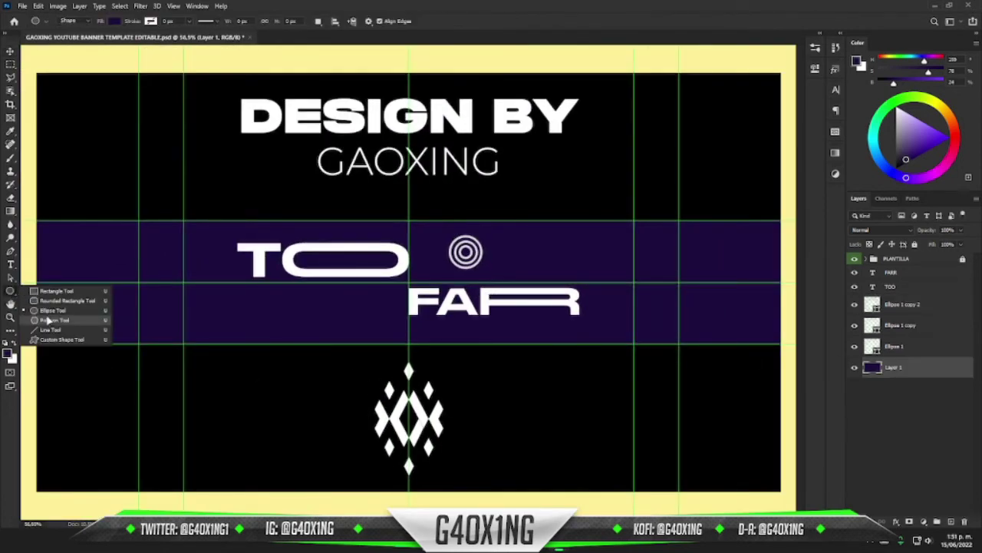
left_click(47, 300)
left_click_drag(210, 309, 264, 326)
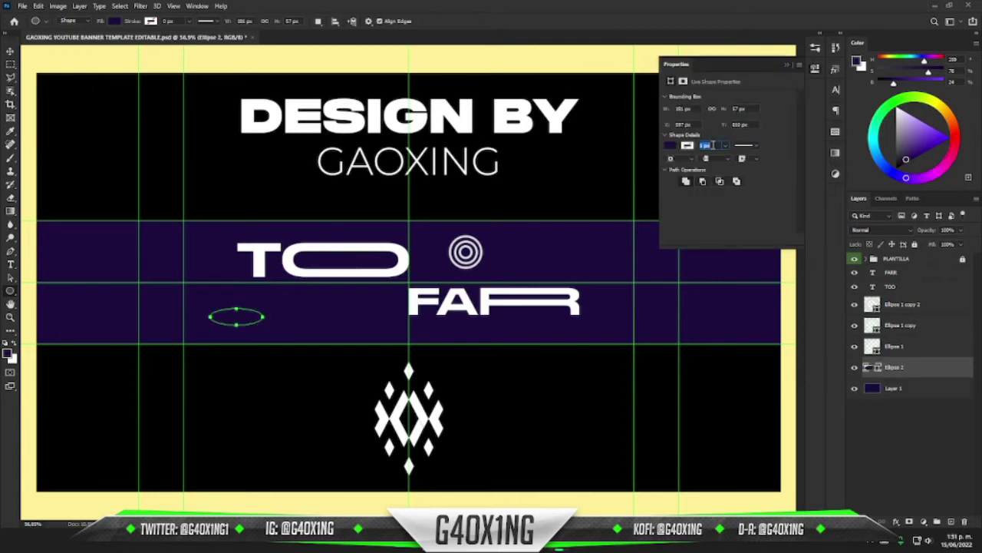
left_click(669, 146)
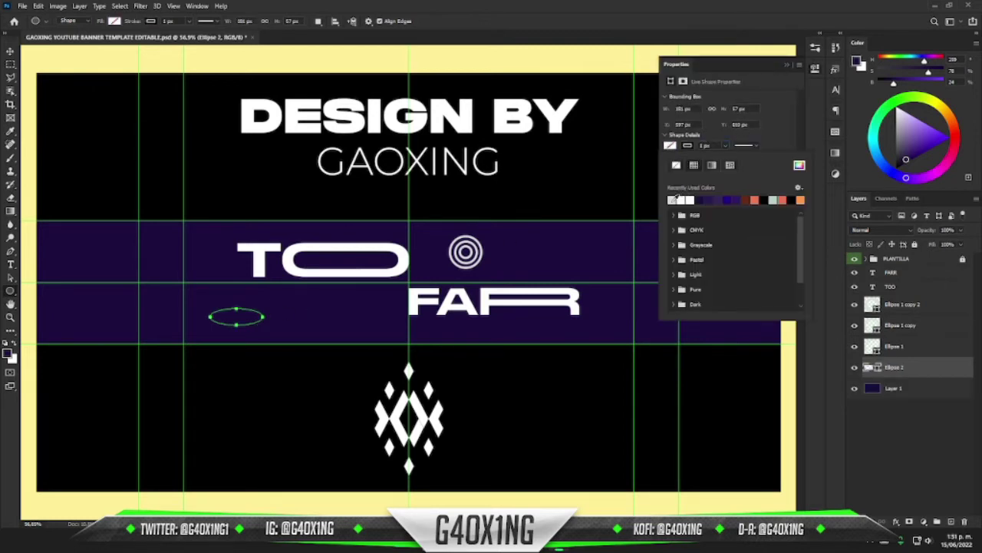
left_click(715, 145)
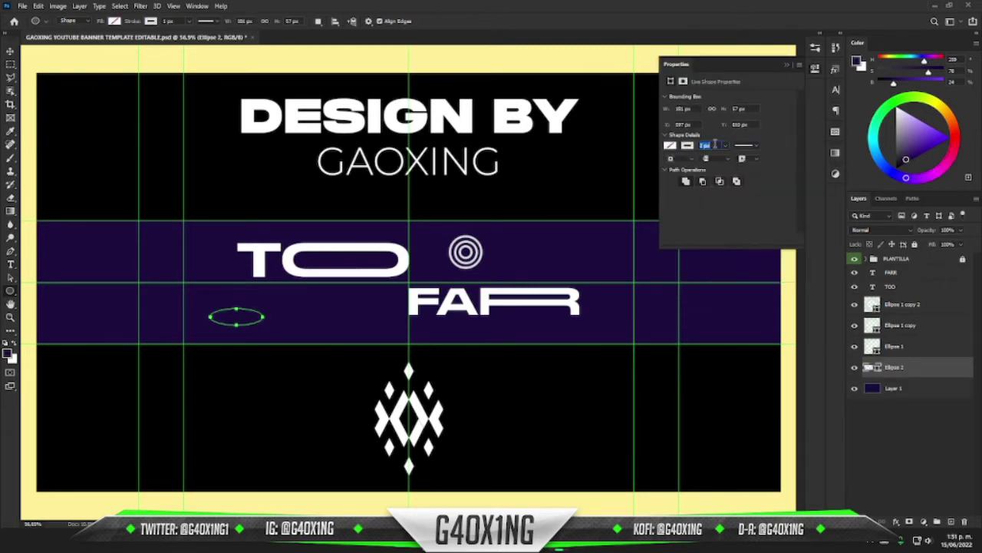
left_click(822, 109)
Duplicate the flat ellipse upward four times to build a stack of thin rings.
key("v")
key("alt+Up")
key("alt+Up")
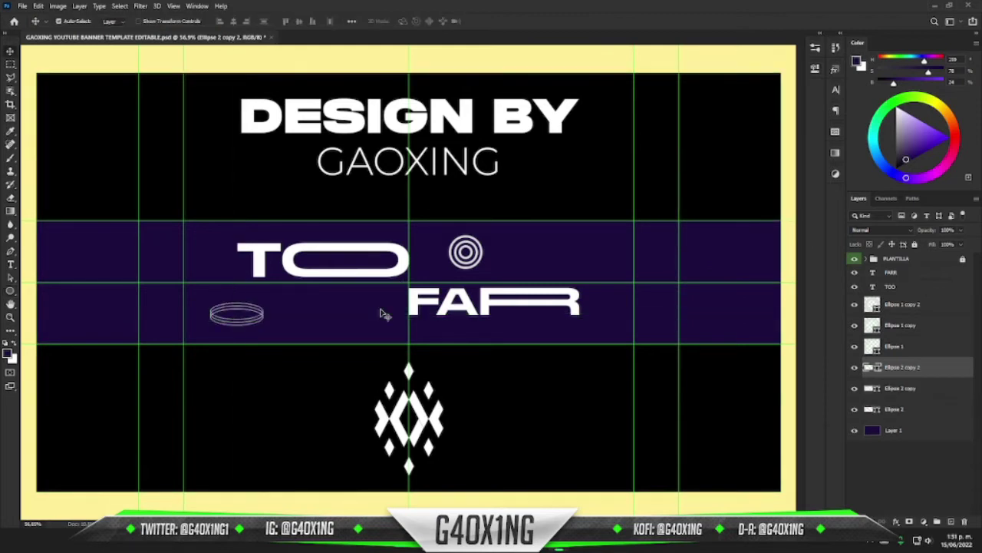
Combine the stacked flat ellipse layers into one layer and move it slightly right beneath TOO.
left_click(921, 450, "shift")
right_click(920, 451)
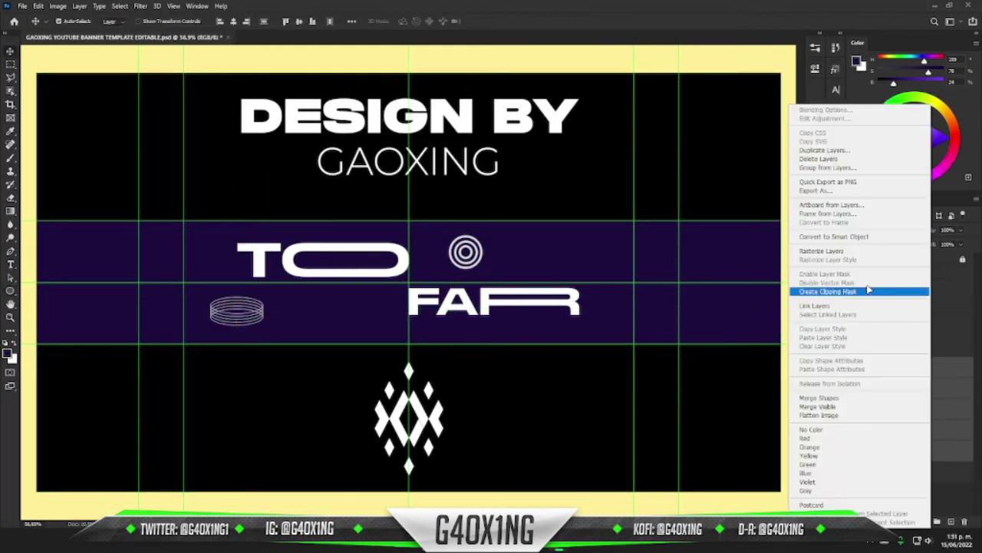
left_click(828, 290)
left_click_drag(245, 318, 268, 321)
On a new layer above Layer 1, draw a closed wave-shaped Pen path over the strip's lower right corner.
left_click(931, 392)
key("ctrl+shift+alt+n")
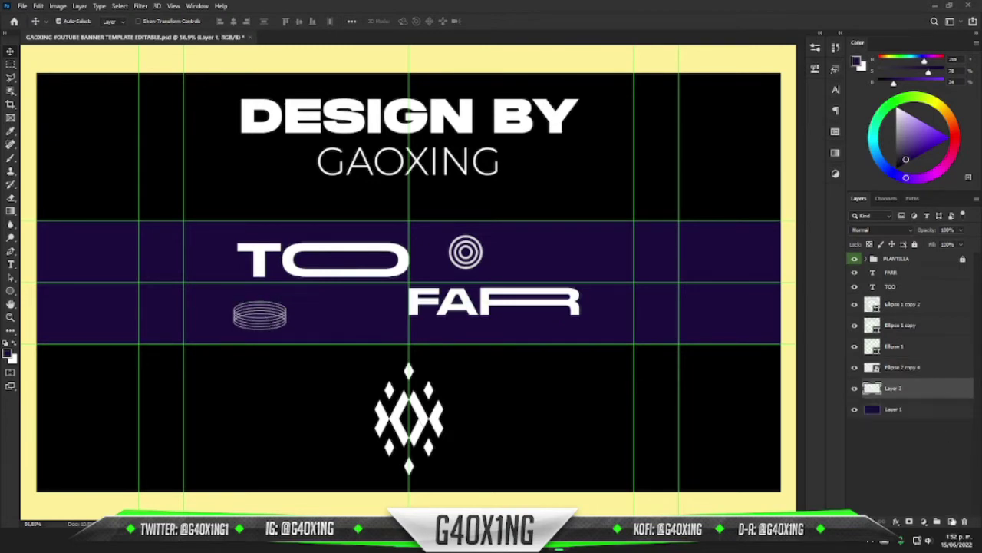
key("p")
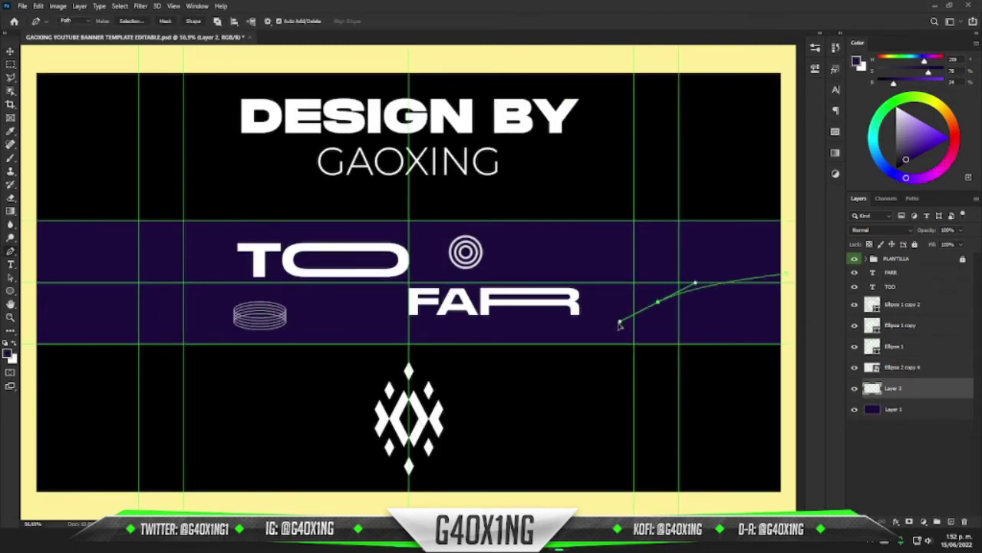
left_click(539, 361)
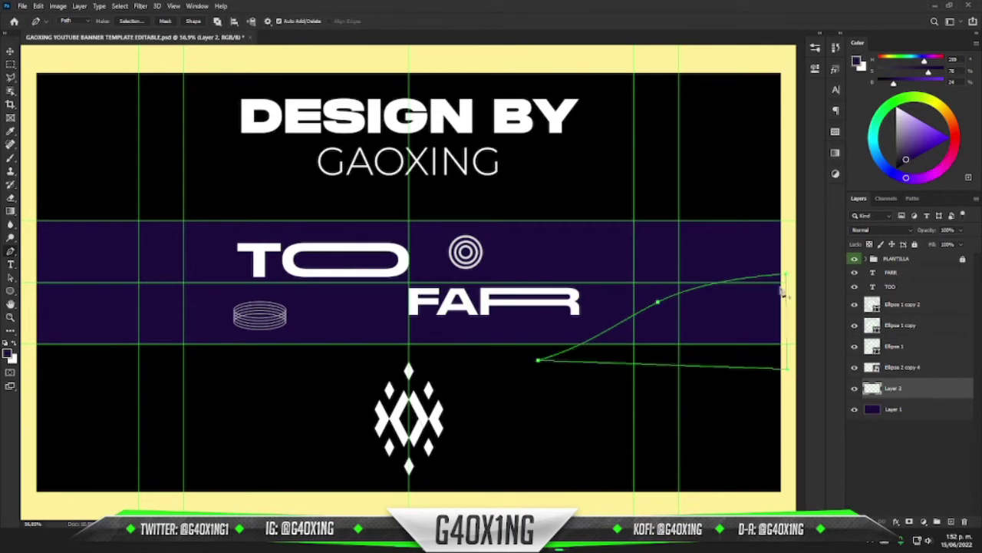
Turn the wave path into a selection, fill it with white and deselect.
right_click(783, 290)
left_click(775, 141)
key("Return")
key("x")
key("alt+BackSpace")
key("ctrl+d")
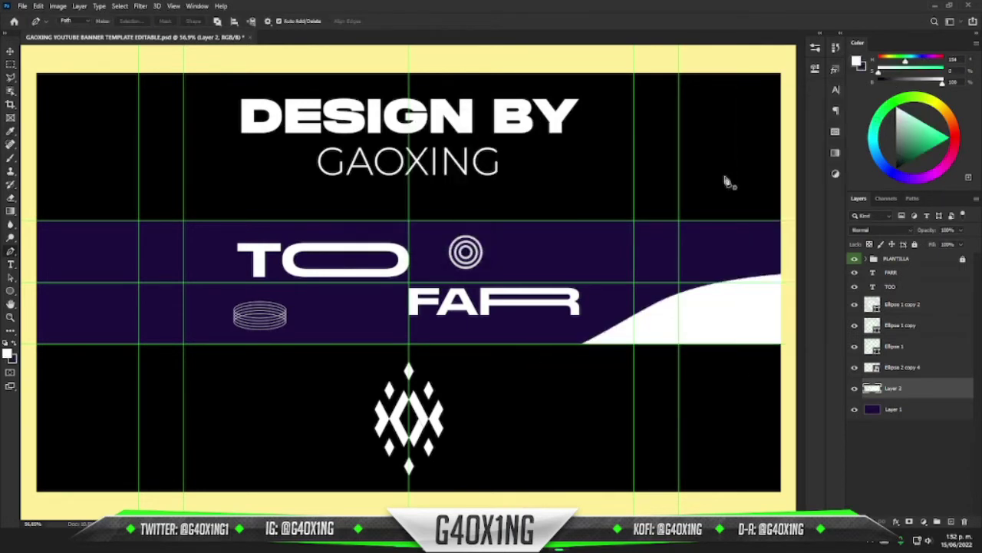
Give the wave on Layer 2 a 1 px white outside stroke and set the layer's fill to 0%.
key("v")
double_click(935, 395)
left_click_drag(651, 174, 316, 132)
left_click(227, 220)
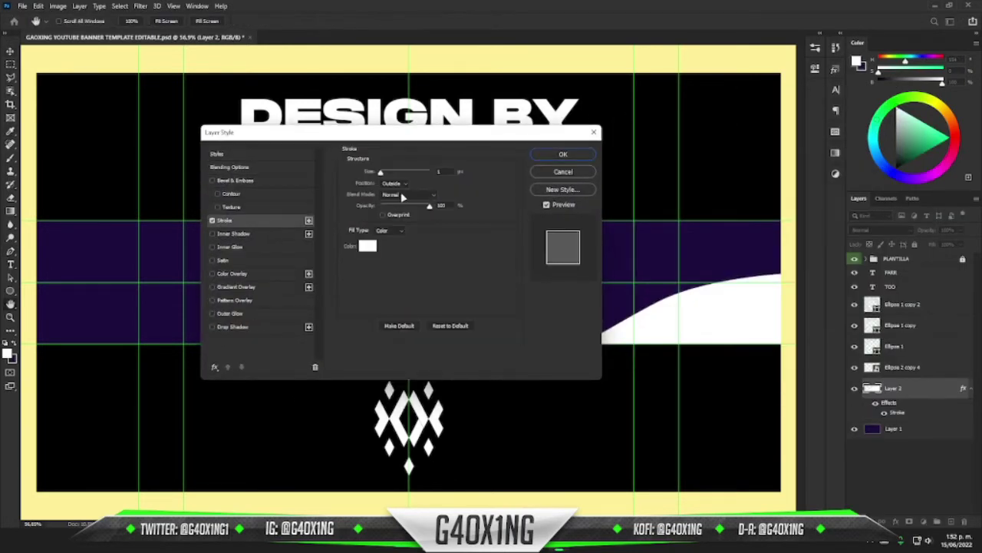
left_click(543, 154)
key("v")
key("shift+0")
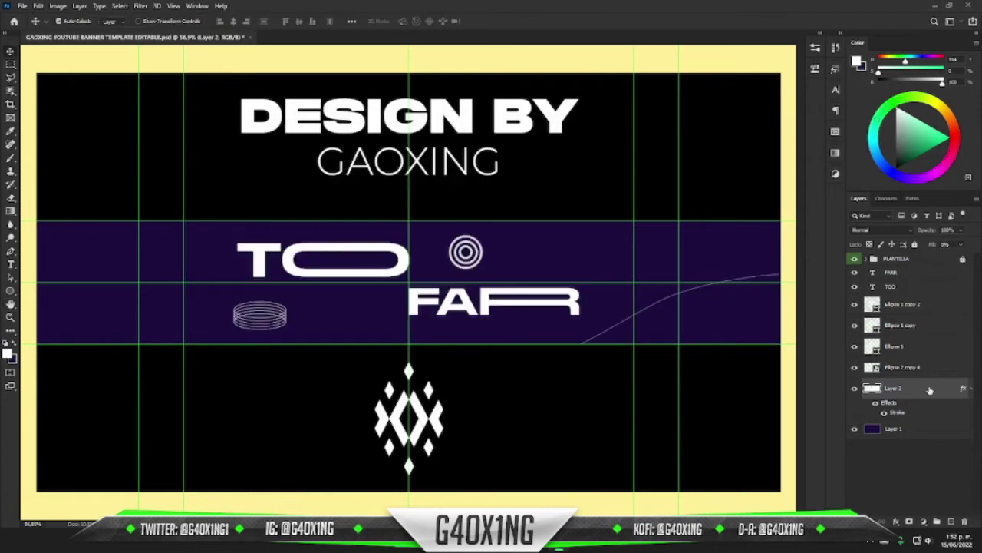
Slightly increase the stroke size of the wave outline on Layer 2.
left_click(261, 222)
left_click(453, 172)
scroll(453, 172, "up", 1)
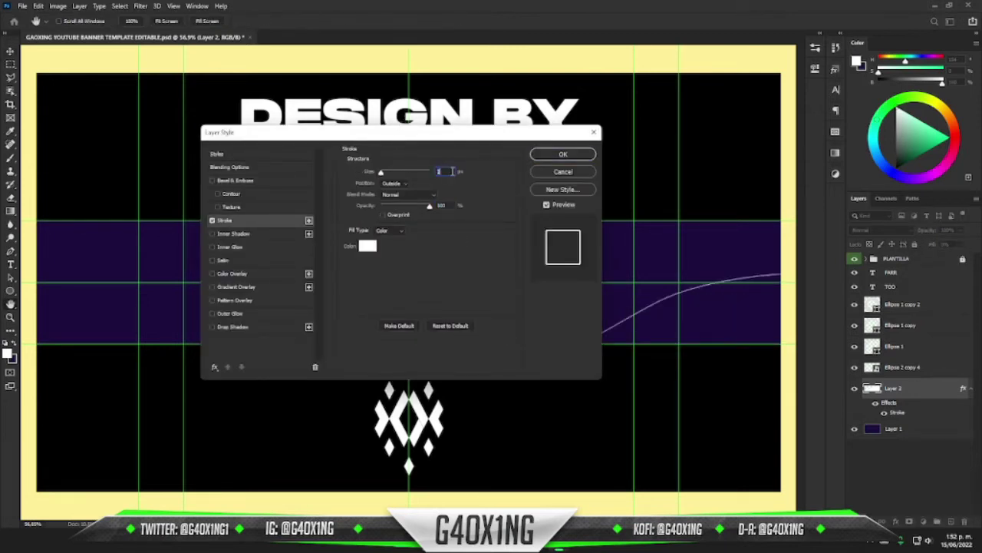
left_click(546, 155)
On a new layer above Layer 2, draw a second closed wave-shaped Pen path below the first curve.
scroll(652, 334, "up", 3)
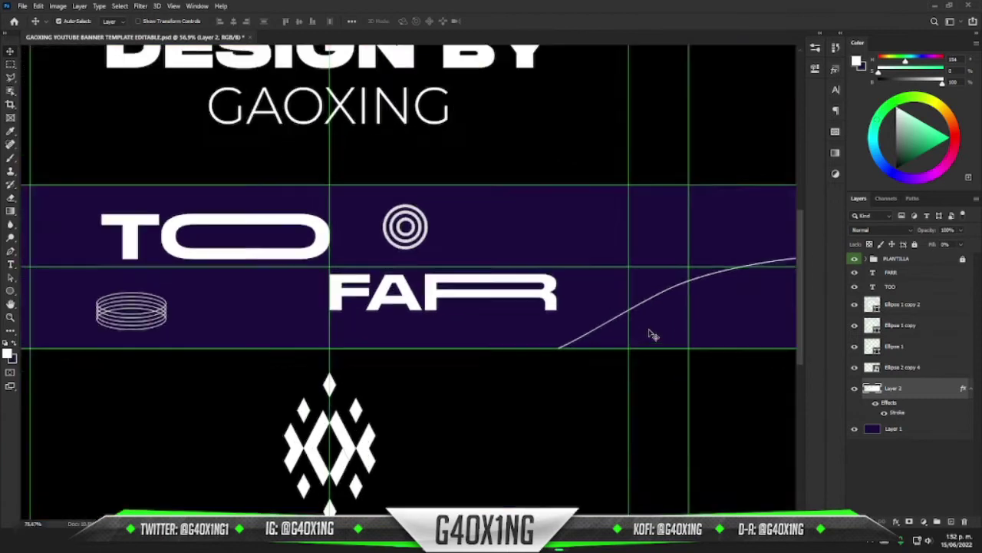
left_click_drag(643, 315, 398, 331)
key("p")
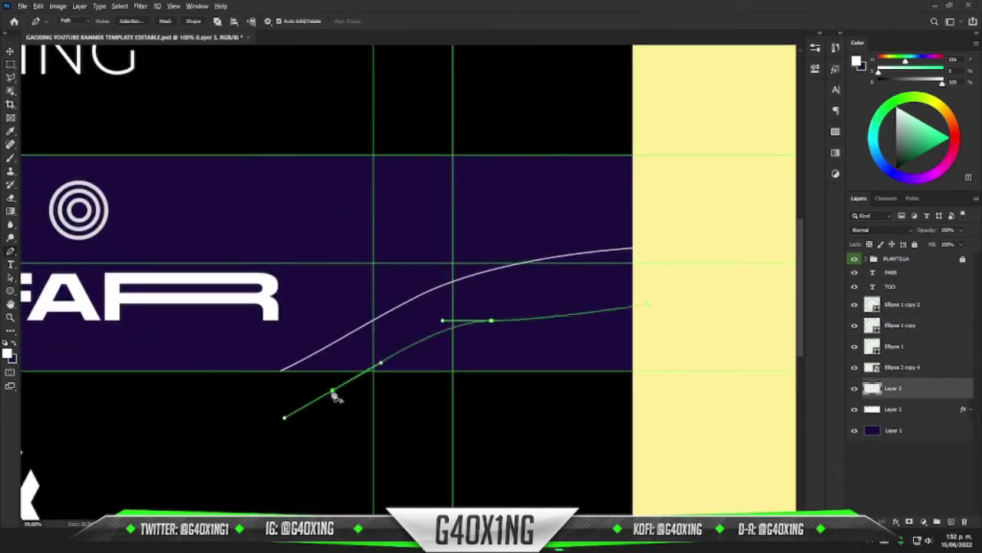
left_click(332, 391, "alt")
left_click(657, 388)
left_click(647, 305)
Convert the second wave path on Layer 3 to a selection, fill it with white and deselect.
right_click(589, 390)
left_click(610, 151)
key("Return")
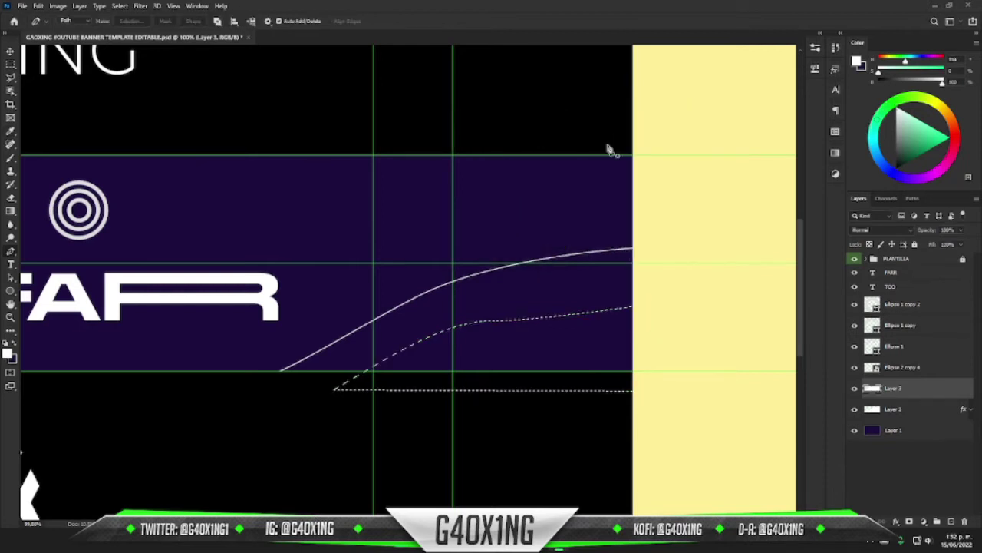
key("alt+BackSpace")
key("ctrl+d")
Copy Layer 2's layer style and paste it onto Layer 3 to make the second wave an outline.
key("v")
right_click(933, 403)
left_click(894, 329)
right_click(907, 388)
left_click(792, 340)
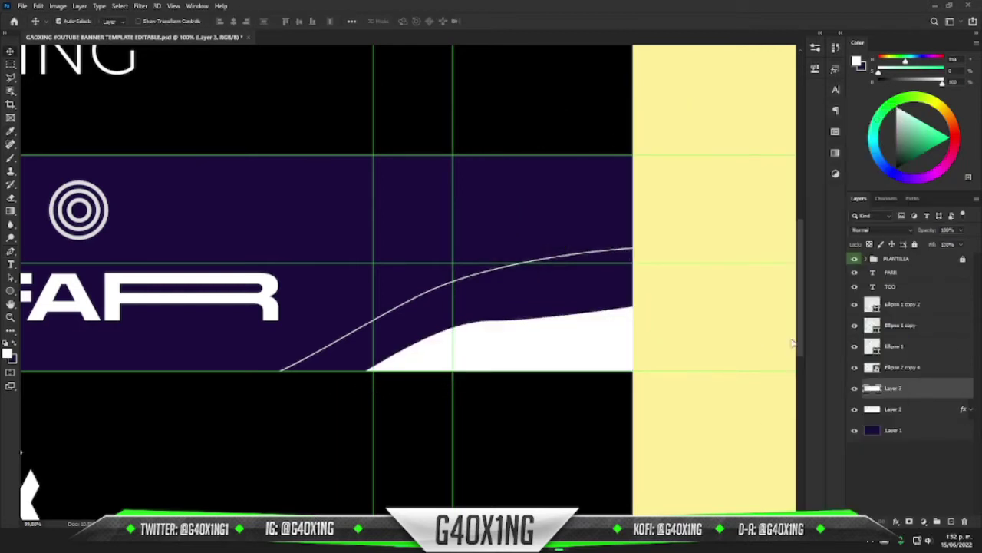
key("ctrl+0")
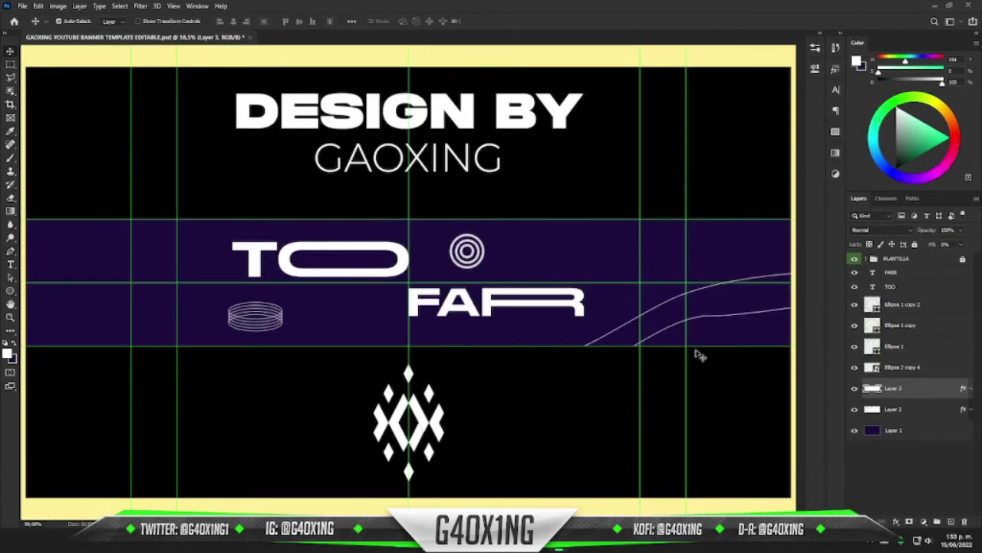
Draw an ellipse shape directly above Layer 1 and set it to 900 × 900 px.
left_click(921, 434)
left_click(10, 292)
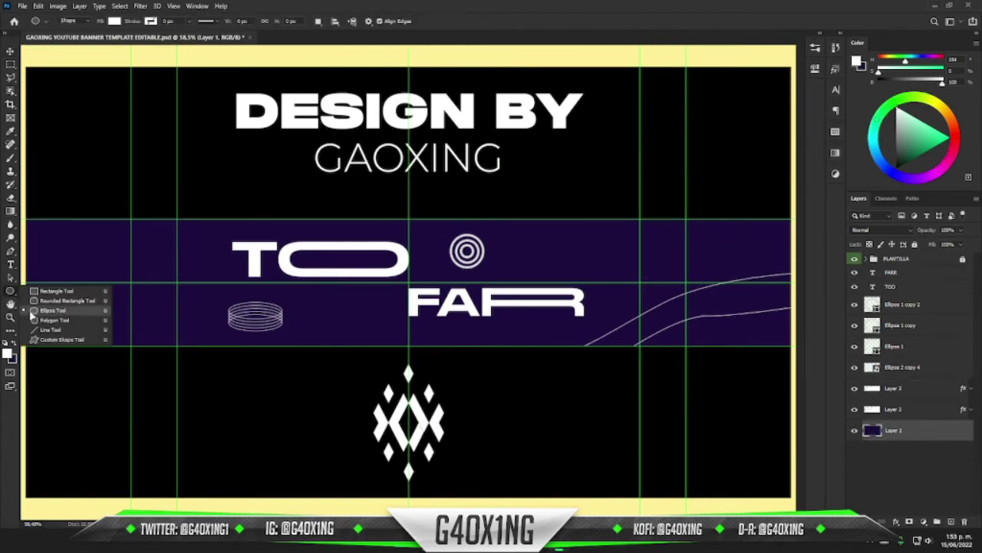
left_click(30, 310)
left_click_drag(290, 203, 596, 506)
type("800")
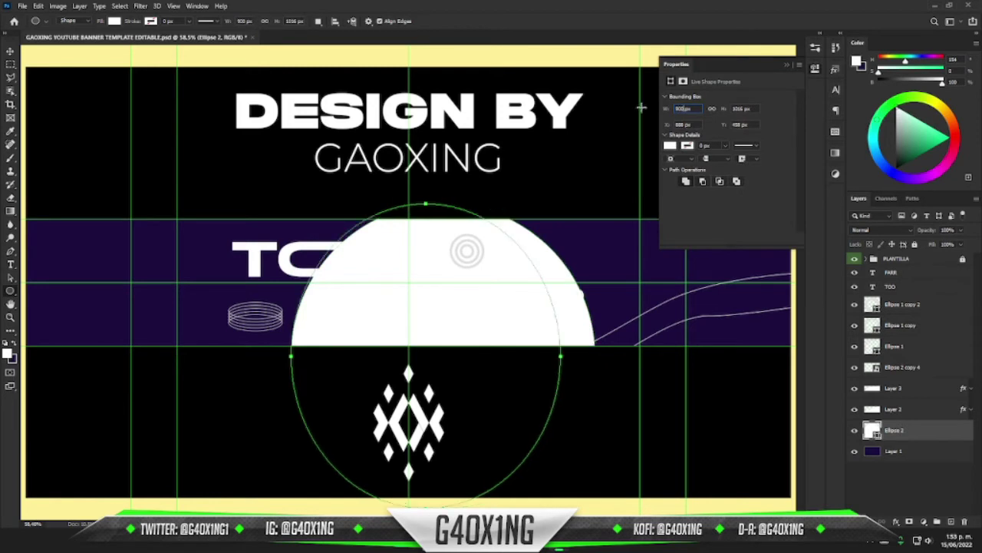
key("Return")
Fill the 900 px circle with a purple slightly lighter than the strip and centre it on the banner.
left_click(670, 145)
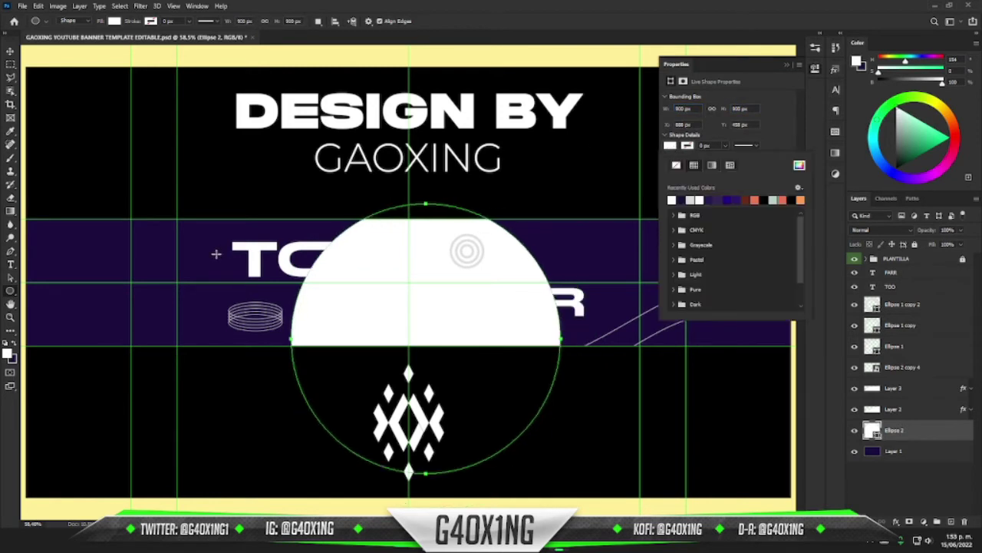
left_click(783, 174)
left_click(191, 254)
left_click(755, 144)
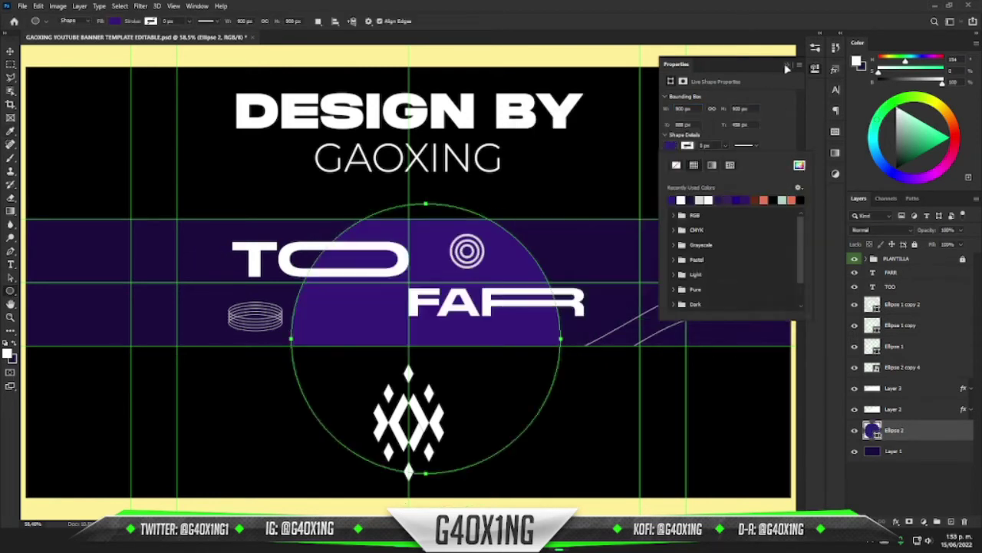
key("ctrl+t")
mouse_move(502, 223)
left_mouse_down()
mouse_move(477, 202)
mouse_move(487, 208)
mouse_move(487, 193)
mouse_move(491, 208)
left_mouse_up()
key("Return")
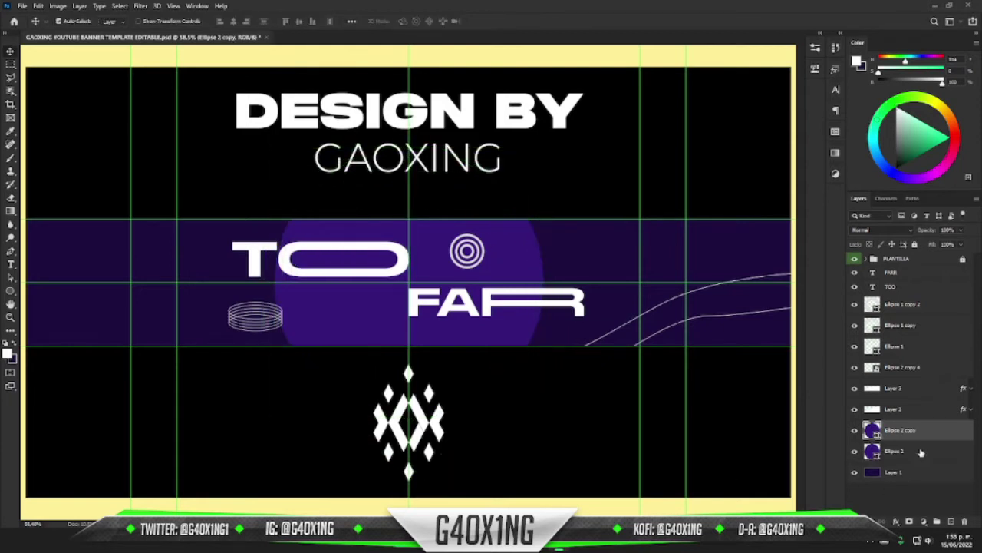
Move the circle's duplicate beneath the original and enlarge it from its centre to about 149%.
left_click_drag(921, 453, 921, 459)
key("ctrl+t")
left_click_drag(537, 281, 612, 275)
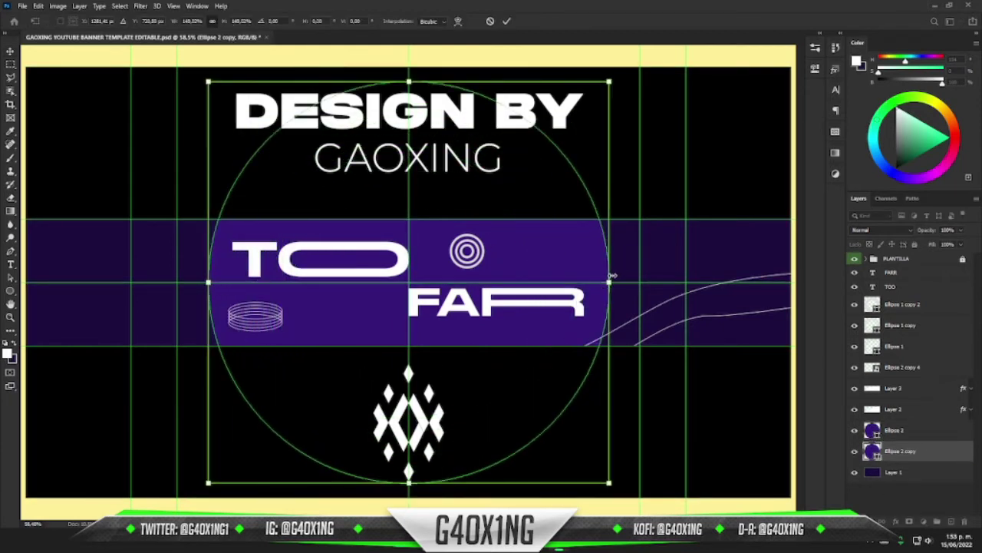
key("Return")
Recolour the enlarged circle copy with a brighter purple.
left_click(821, 34)
left_click(673, 430)
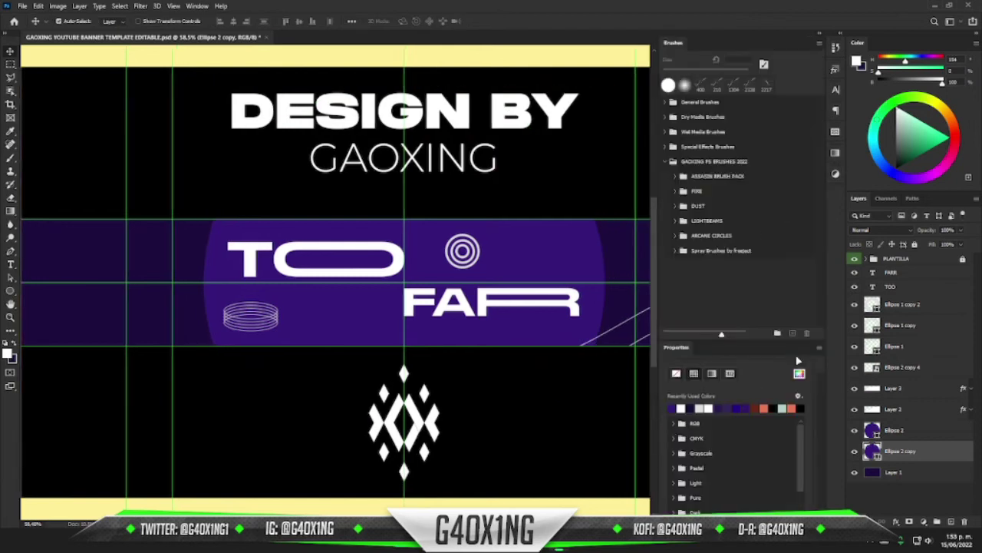
left_click(798, 373)
left_click(619, 197)
key("Return")
left_click(799, 396)
left_click(830, 340)
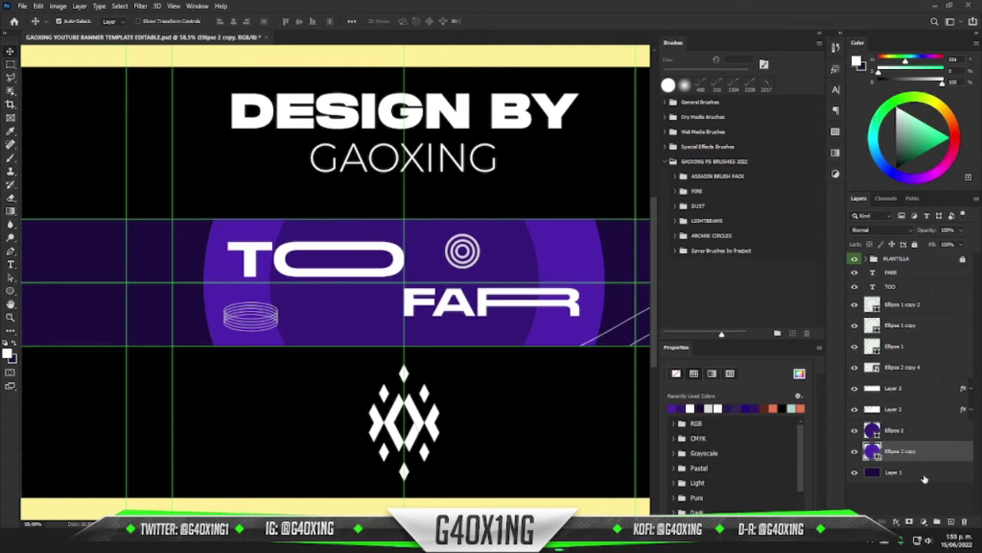
Delete the enlarged circle copy.
left_click(935, 498)
left_click(926, 473)
left_click(914, 453)
key("Delete")
Draw a second ellipse shape between Layer 1 and the first circle and set it to 1200 × 1200 px.
scroll(400, 281, "down", 3)
scroll(397, 281, "up", 1)
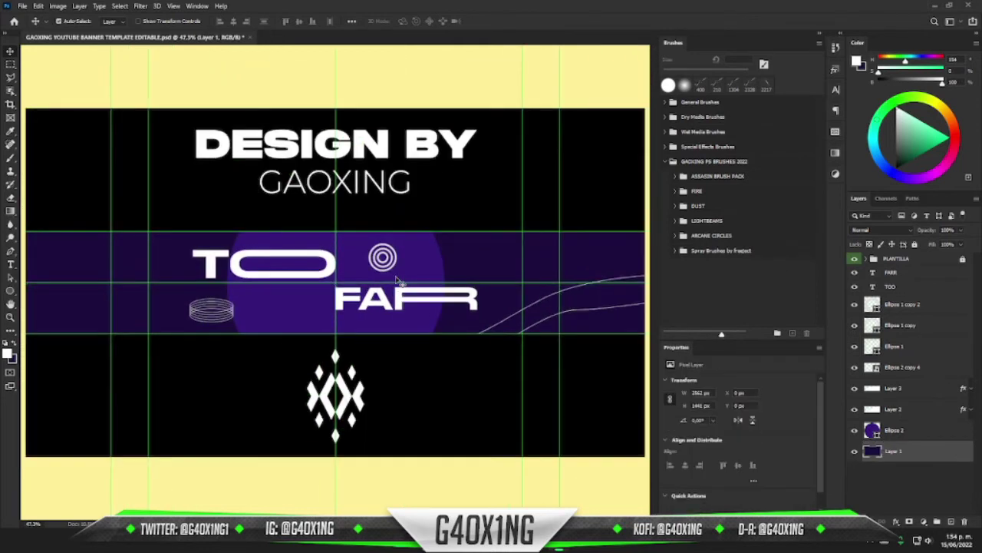
key("u")
left_click_drag(202, 200, 549, 456)
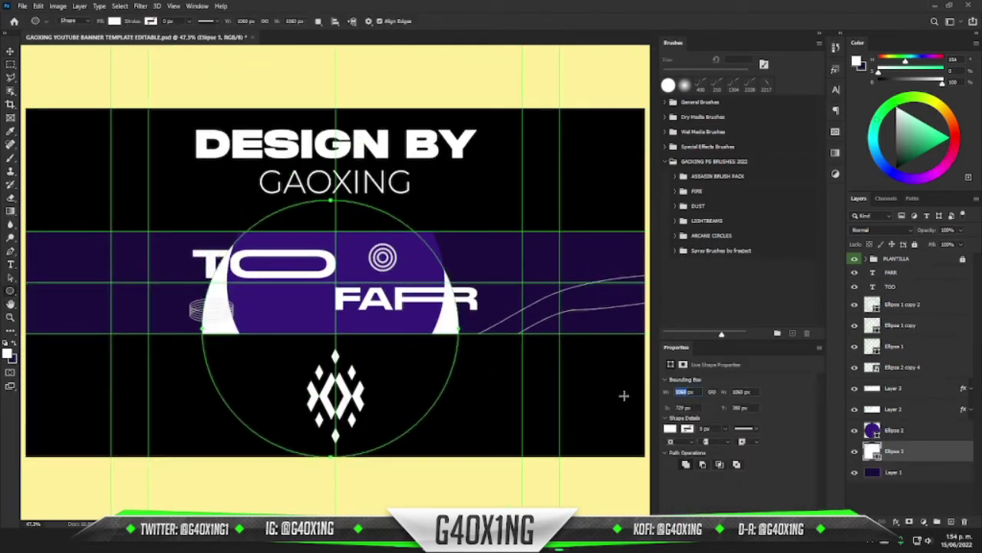
key("Return")
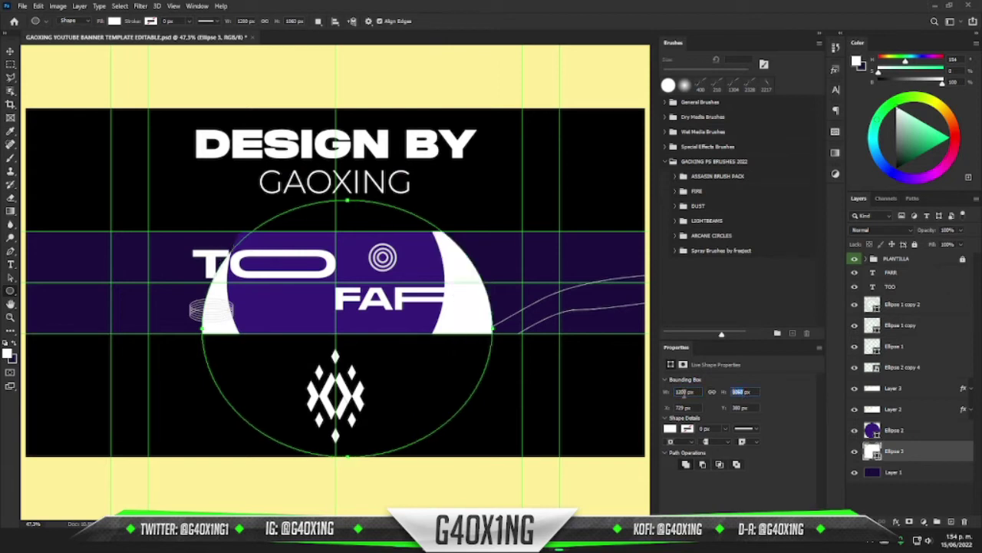
type("1200")
key("Return")
Fill the 1200 px circle with the recently used brighter purple and centre it behind the first circle.
left_click(670, 429)
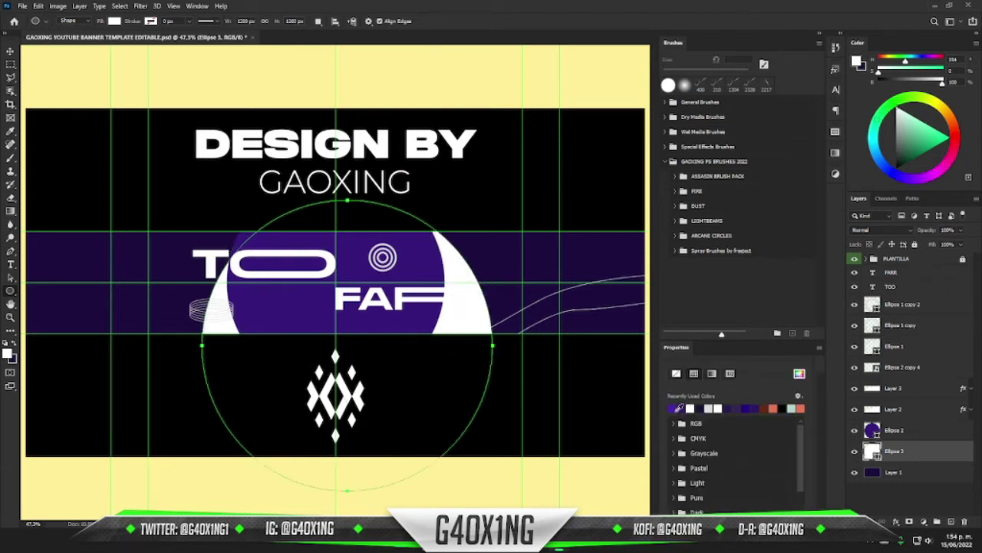
left_click(673, 408)
key("v")
key("ctrl+t")
left_click_drag(451, 322, 442, 257)
key("Return")
Create a third ellipse shape of 1800 × 1800 px directly above Layer 1.
left_click(944, 479)
key("ctrl+minus")
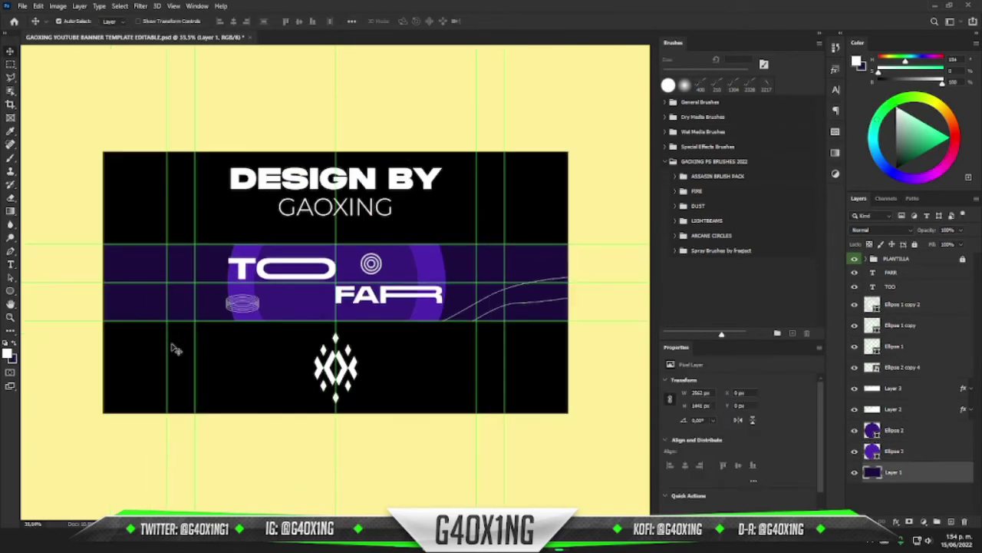
key("u")
left_click(198, 288)
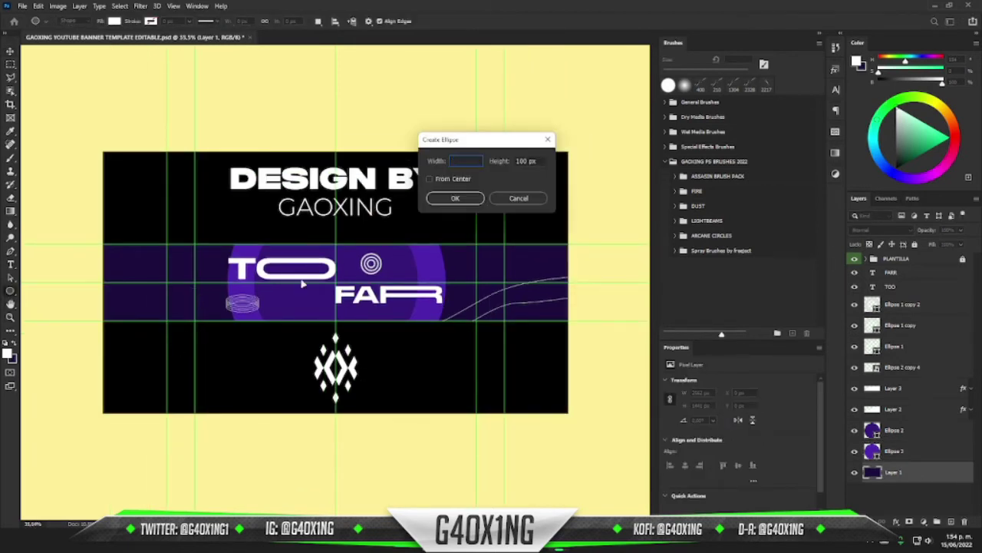
type("00")
key("Return")
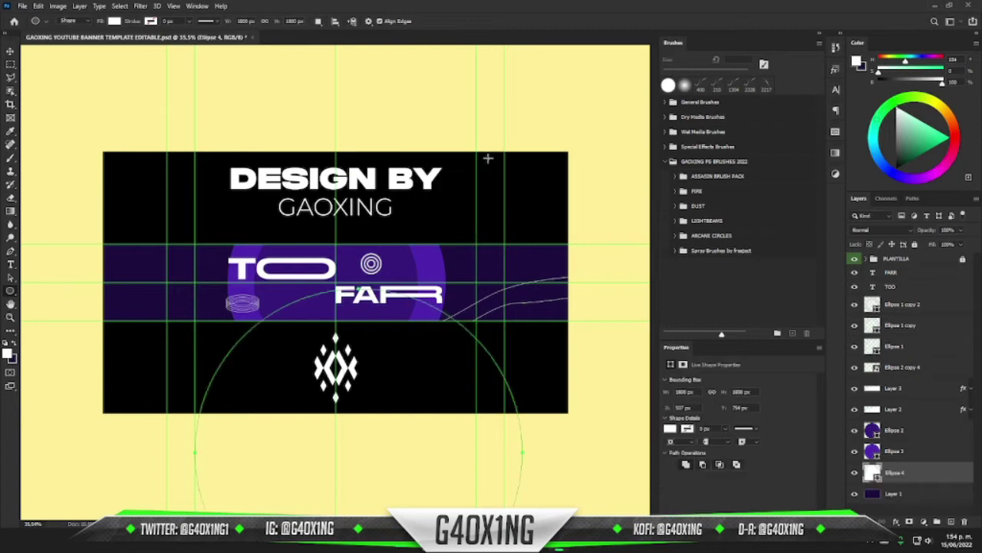
Fill the 1800 px circle with a lighter purple and centre it behind the other two circles.
left_click(675, 429)
left_click(676, 407)
left_click(799, 375)
left_click(605, 191)
key("Return")
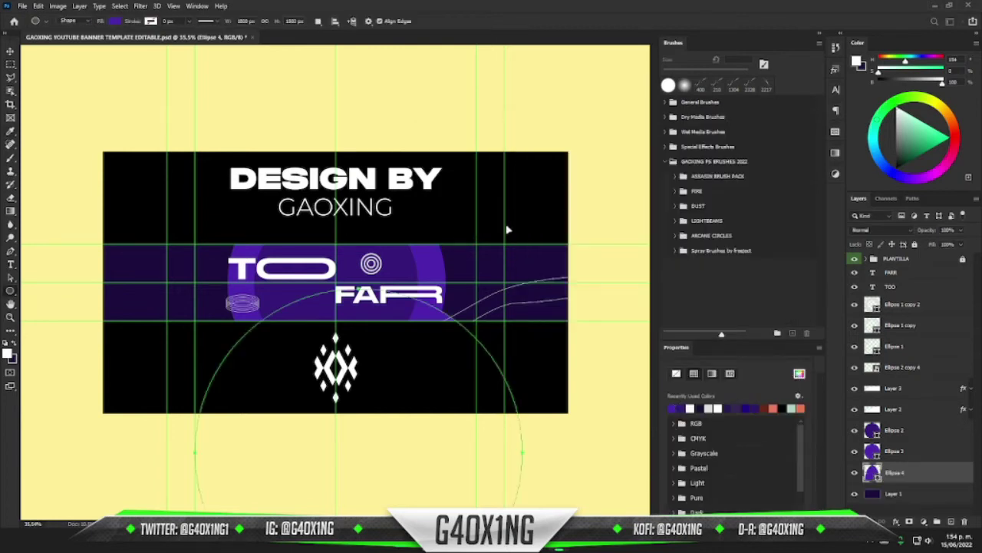
key("v")
key("ctrl+t")
left_click_drag(430, 391, 408, 222)
key("Return")
Add an empty layer above the largest circle, and check the full artwork with the PLANTILLA group briefly hidden.
left_click(953, 522)
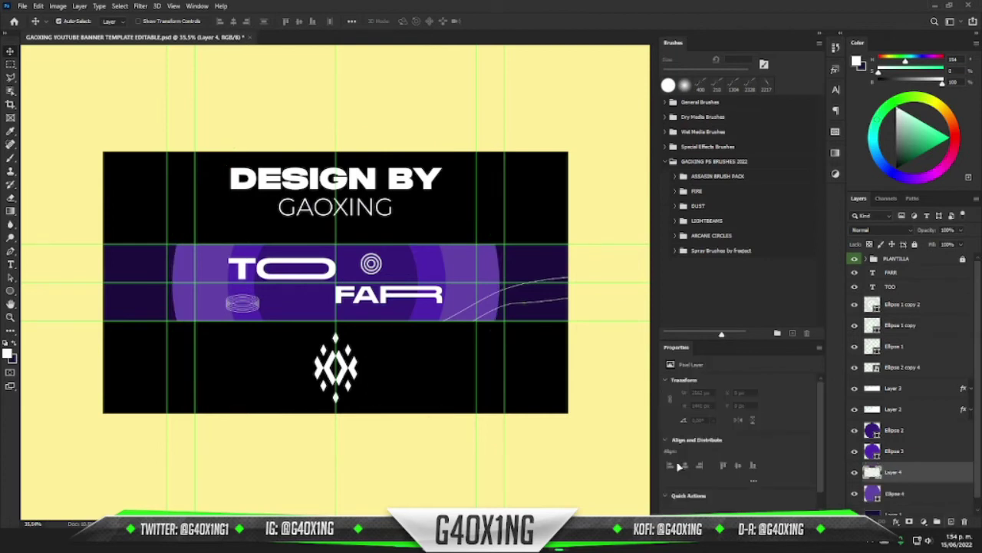
key("ctrl+0")
left_click(855, 495)
left_click(855, 495)
left_click(854, 260)
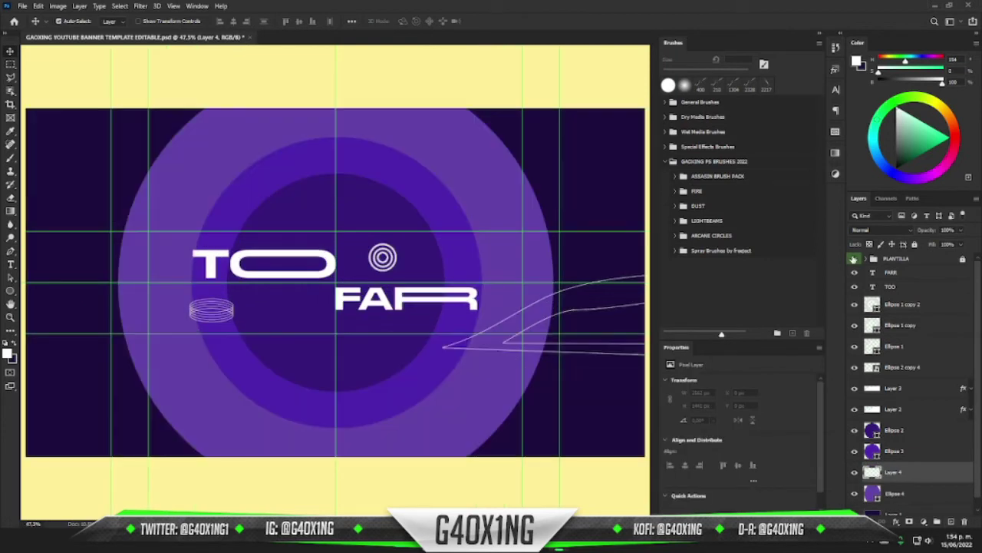
left_click(854, 259)
scroll(872, 474, "down", 1)
scroll(421, 297, "down", 1)
key("ctrl+plus")
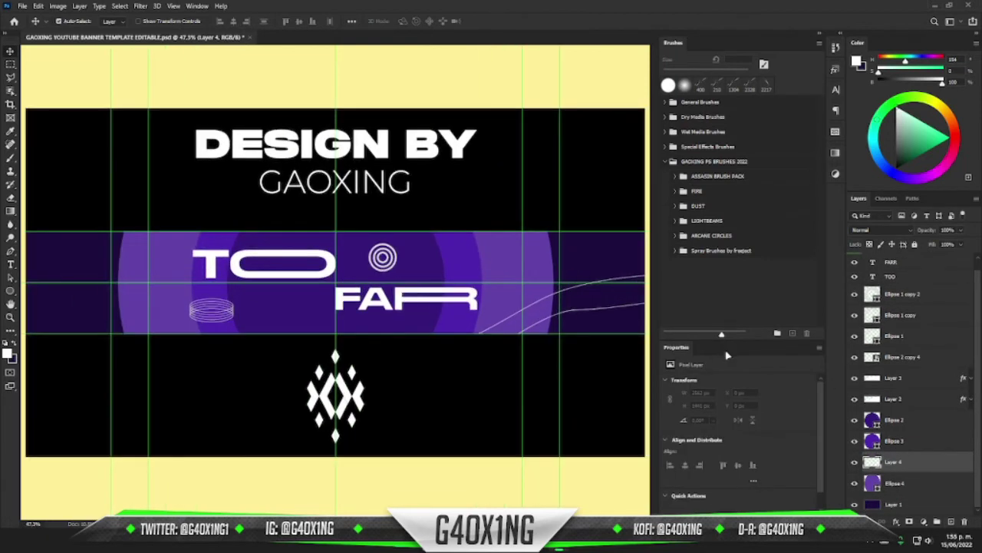
Delete the two wave layers, Layer 2 and Layer 3, and add a new layer above the circles.
left_click(910, 377)
left_click(920, 398, "shift")
key("Delete")
left_click(952, 522)
Switch to File Explorer and look through the PACKS GFX subfolders and the Renders folder for graphic elements.
key("alt+Tab")
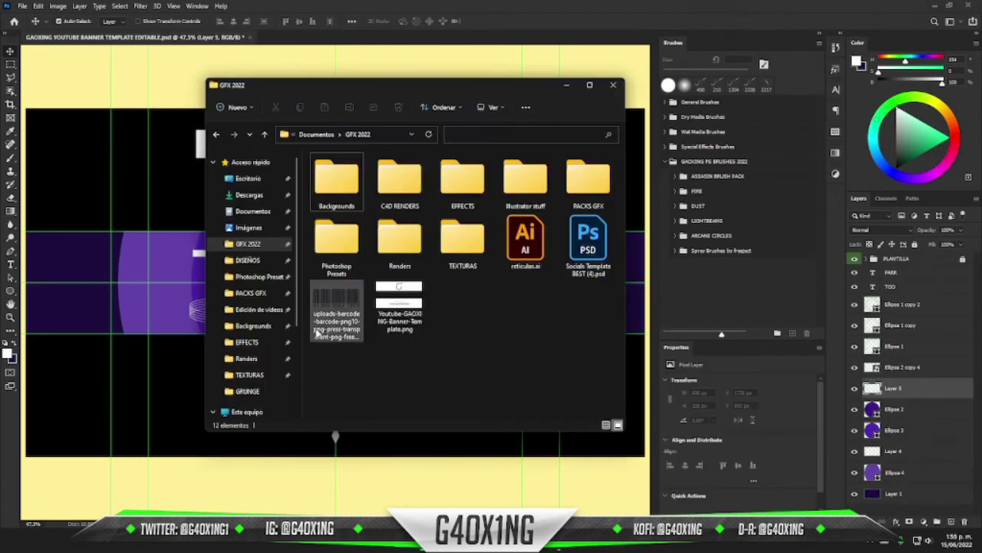
left_click(251, 292)
double_click(494, 179)
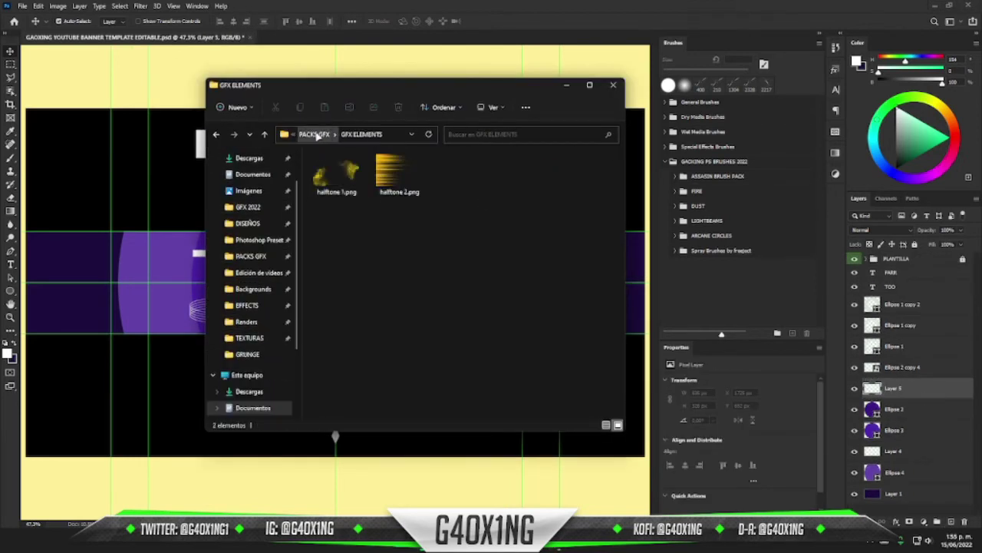
left_click(318, 136)
double_click(536, 193)
left_click(318, 137)
double_click(591, 194)
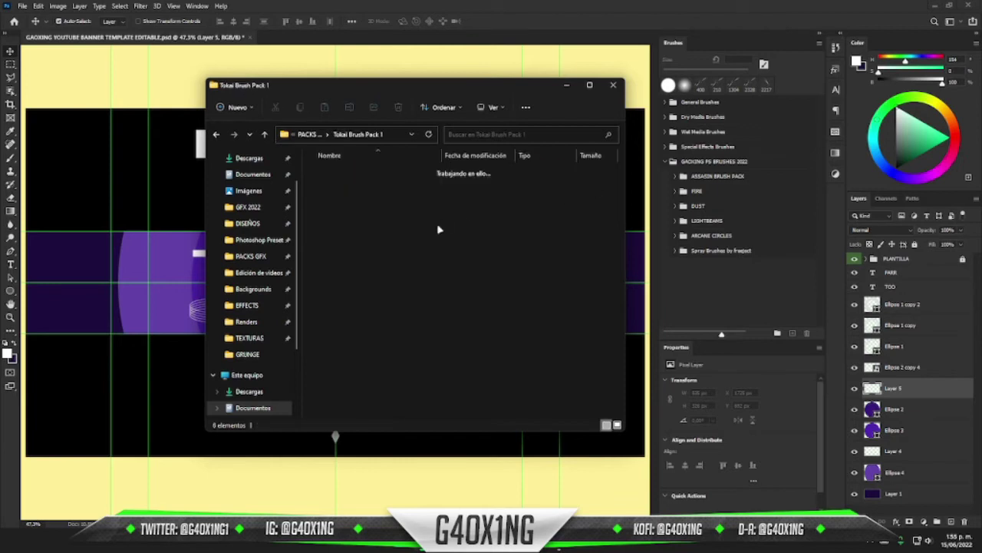
key("alt+Left")
double_click(388, 175)
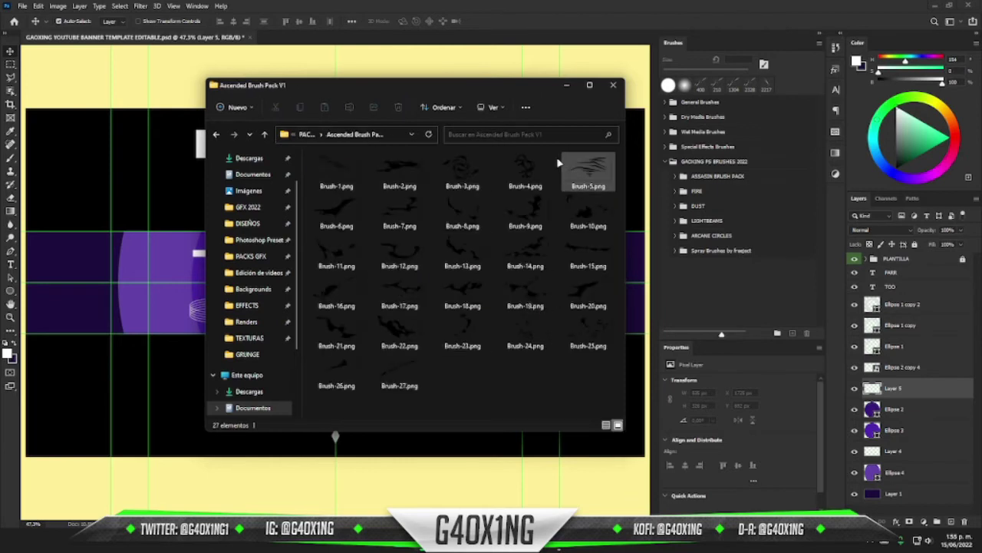
key("alt+Left")
double_click(351, 222)
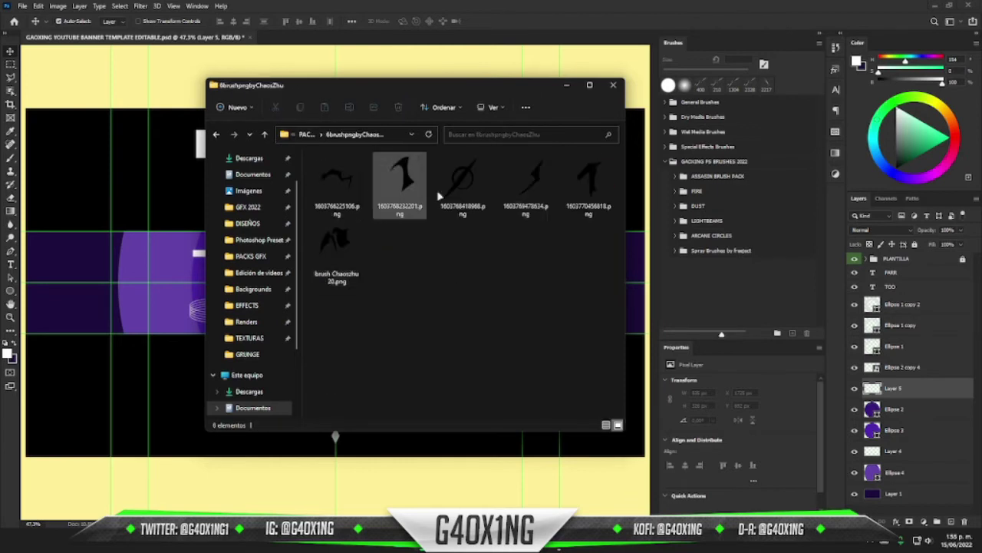
left_click(306, 135)
left_click(247, 321)
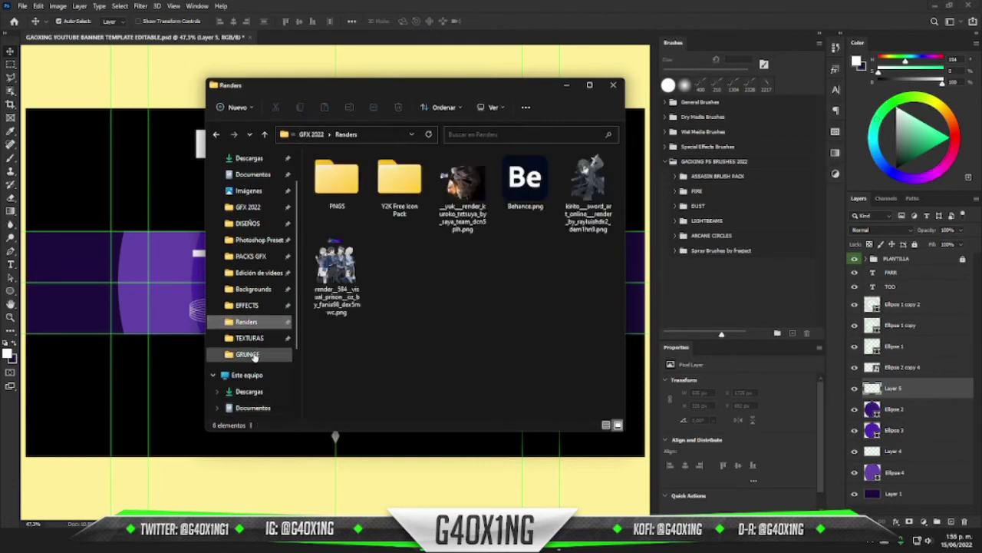
Place gray-texture.jpg from the GRUNGE folder into the banner, scaled to about 2674 px wide to cover the whole canvas.
left_click(247, 353)
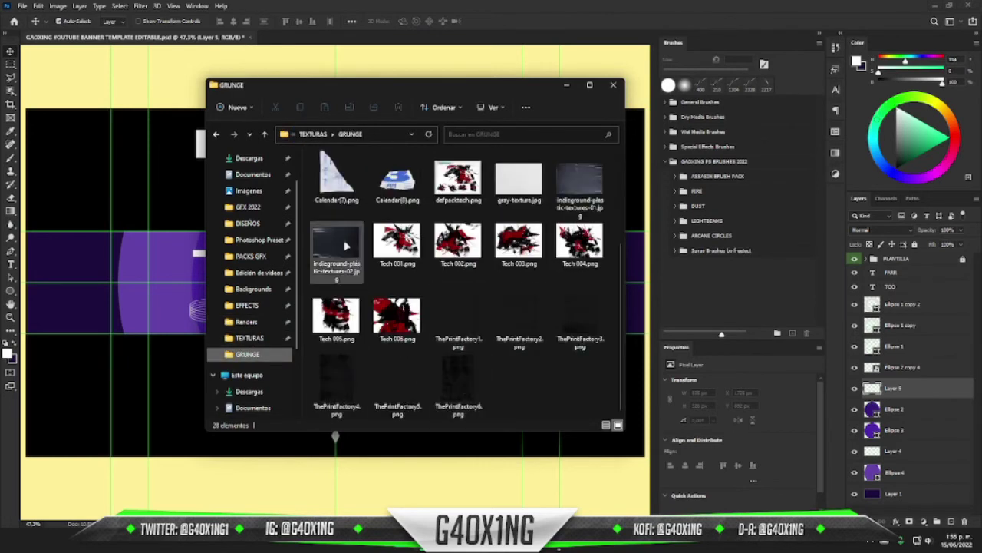
scroll(345, 245, "up", 2)
left_click_drag(527, 319, 372, 452)
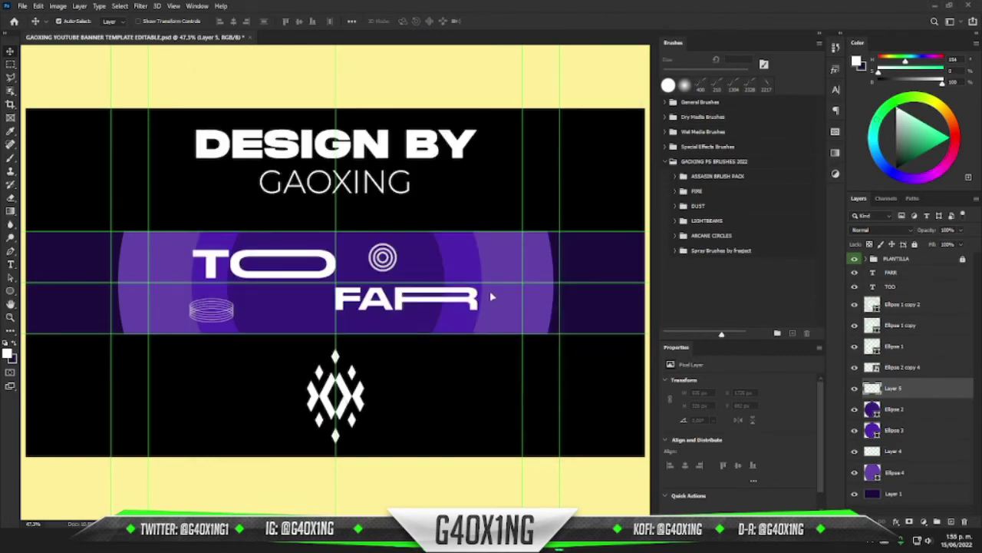
left_click_drag(489, 290, 489, 290)
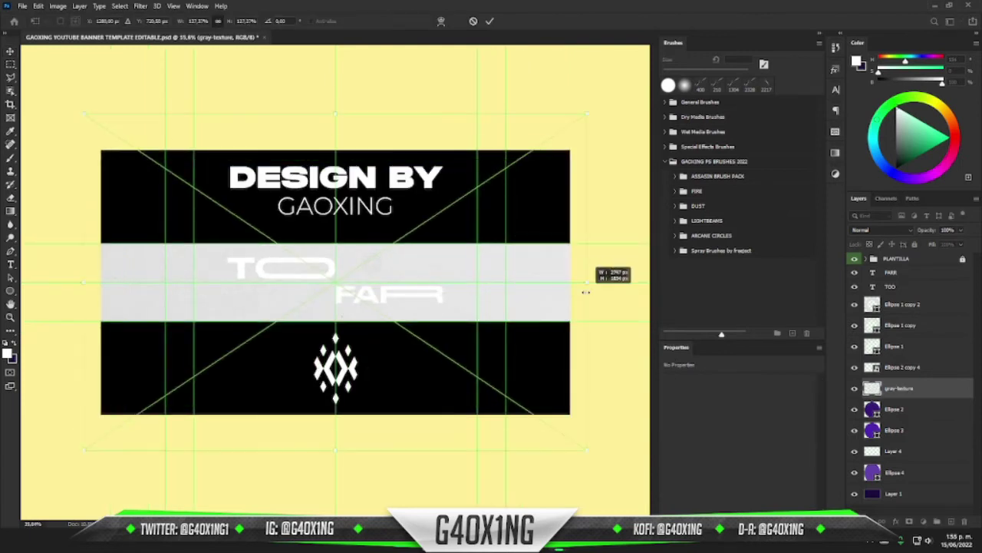
key("Return")
key("ctrl+0")
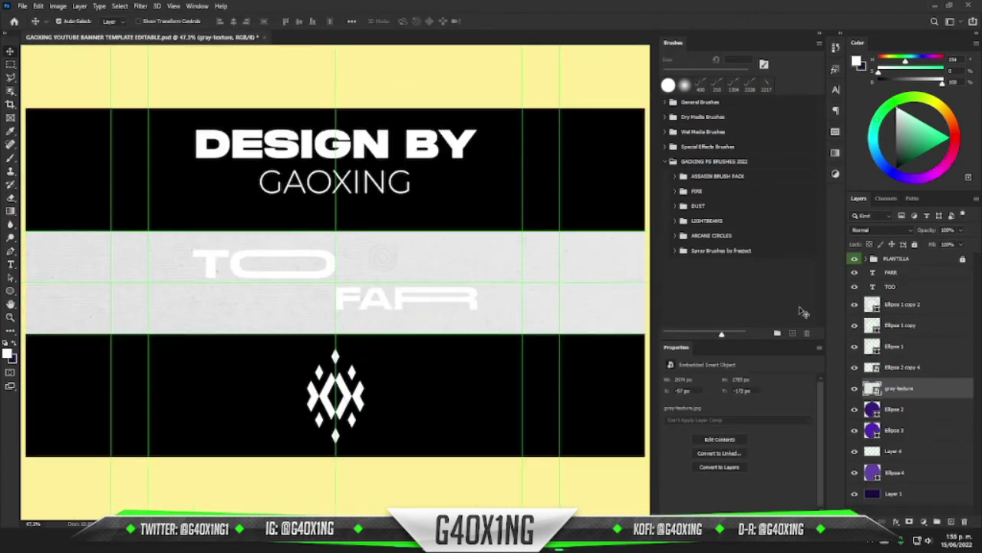
Set the gray-texture layer's blend mode to Overlay and its opacity to 50%.
left_click_drag(899, 388, 902, 397)
left_click(878, 231)
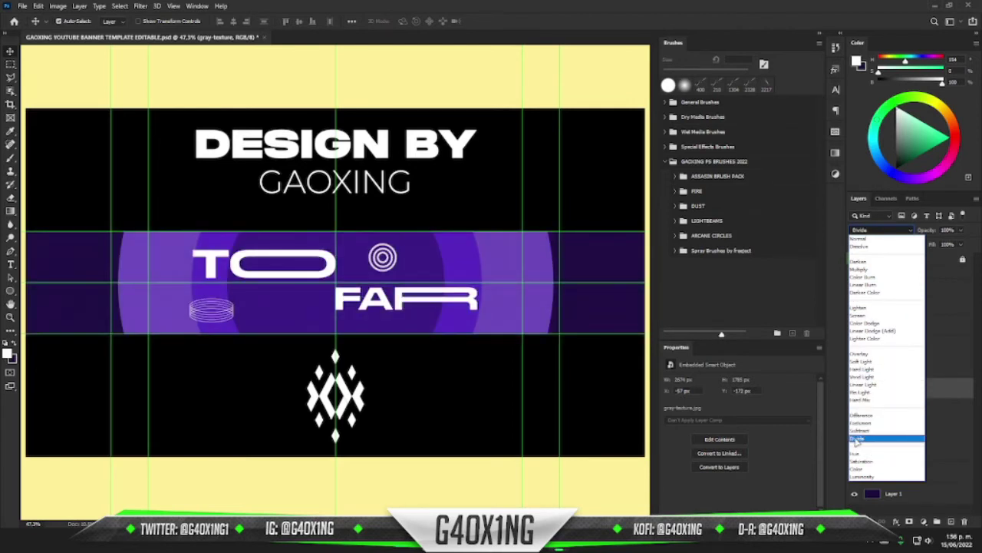
left_click(860, 354)
type("50")
key("Return")
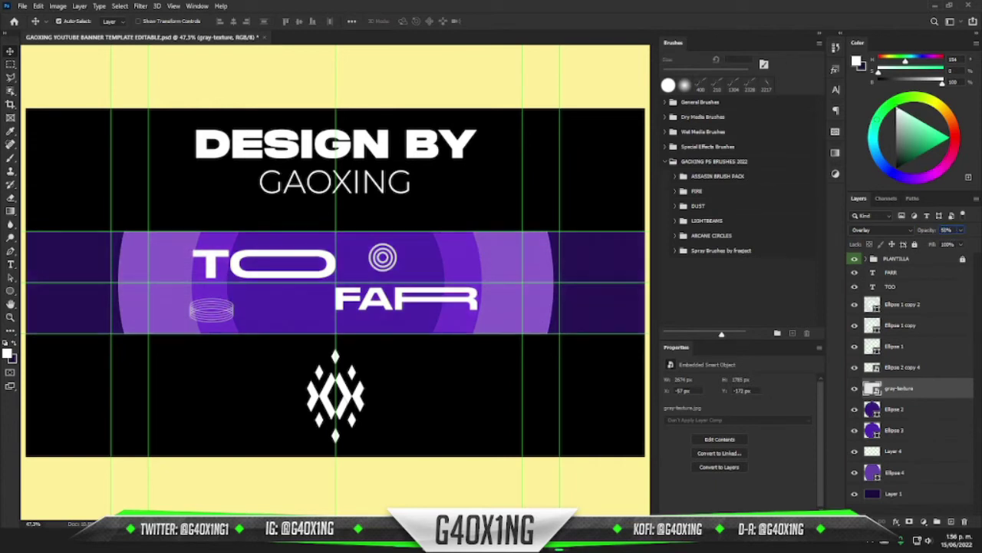
scroll(300, 261, "down", 1)
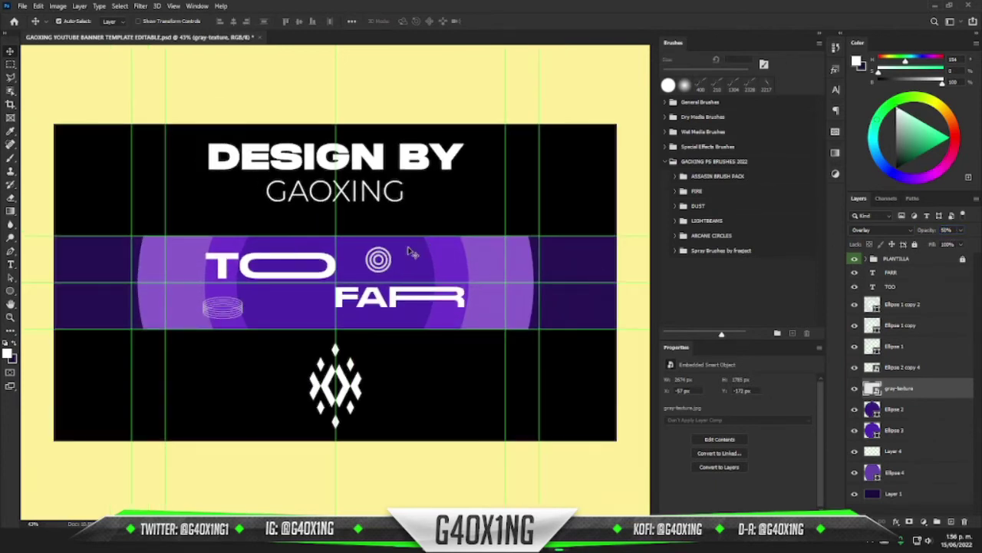
Draw a rectangle about 295 × 50 px to the right of the ring icon, above the FARR text.
scroll(393, 255, "up", 1)
left_click(930, 305)
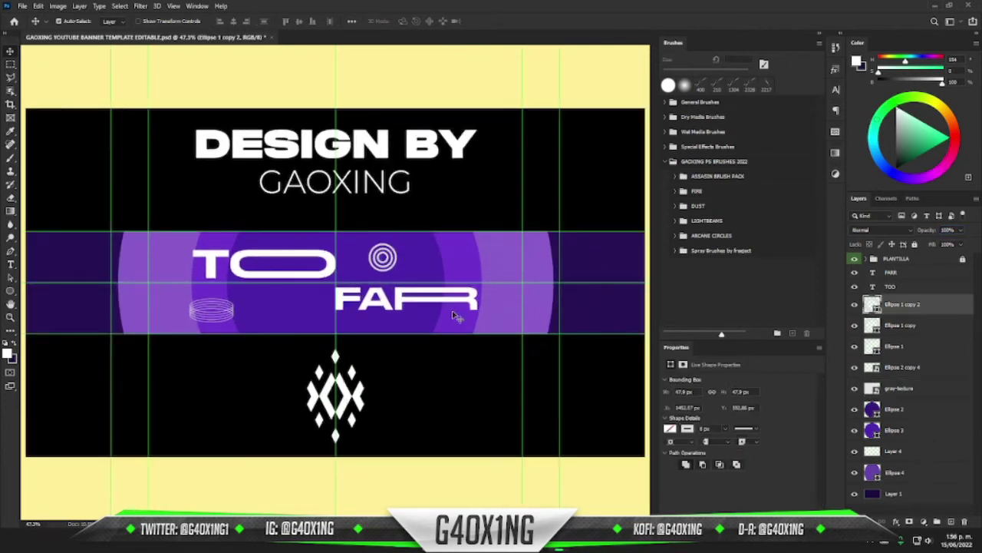
scroll(460, 307, "up", 9)
left_click(11, 292)
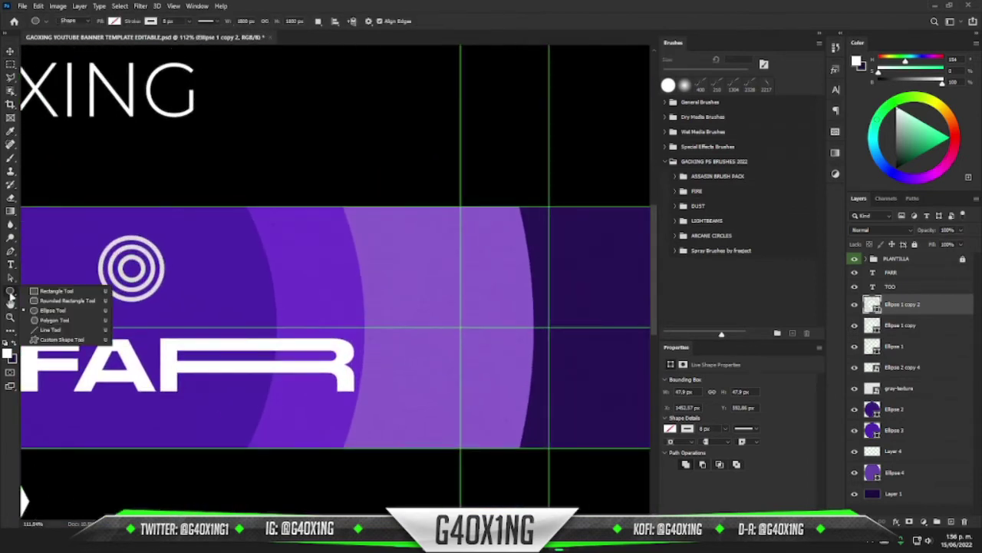
left_click(53, 290)
left_click_drag(228, 240, 397, 268)
Give the new rectangle a light grey fill and remove its outline.
left_click(7, 354)
left_click(525, 165)
left_click(741, 144)
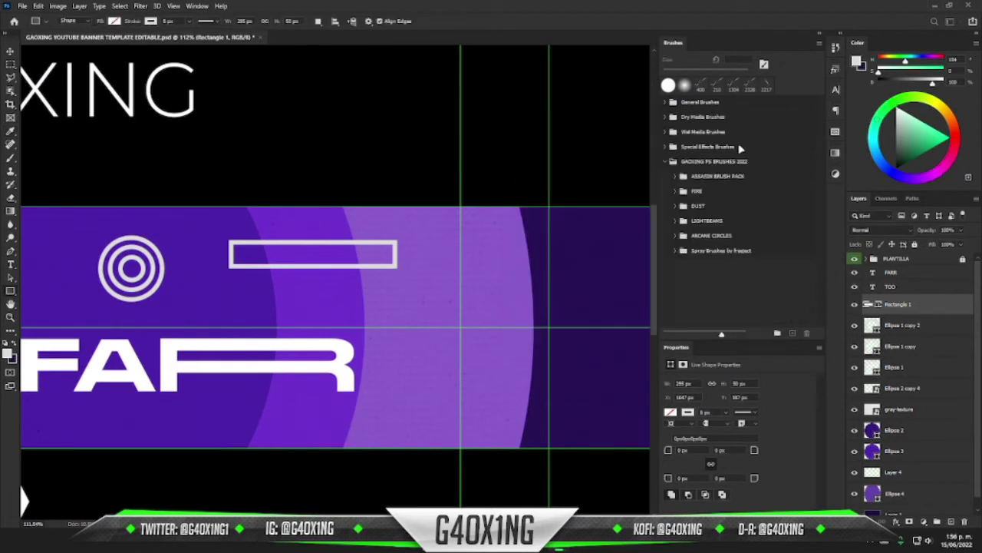
left_click(683, 412)
left_click(677, 373)
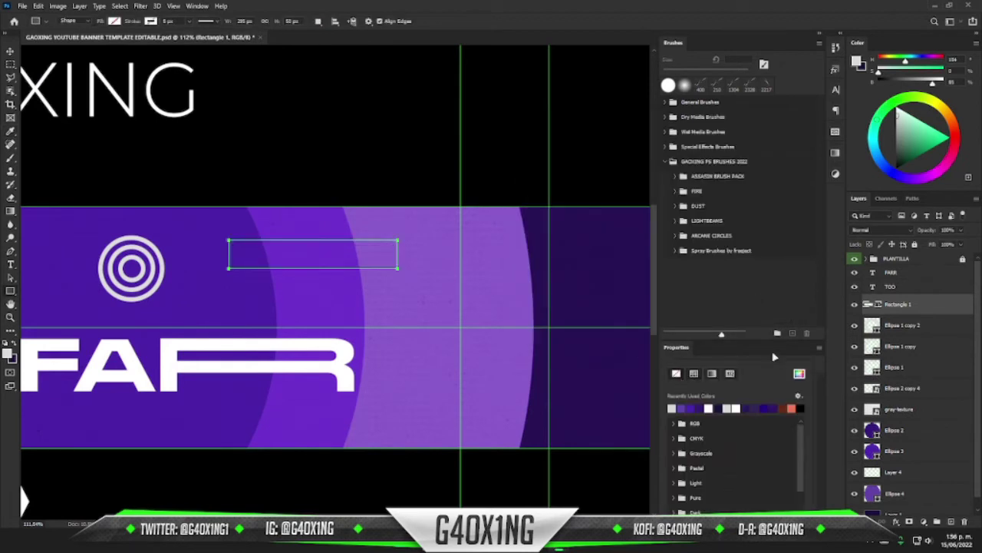
left_click(773, 354)
left_click(682, 396)
left_click(672, 408)
key("v")
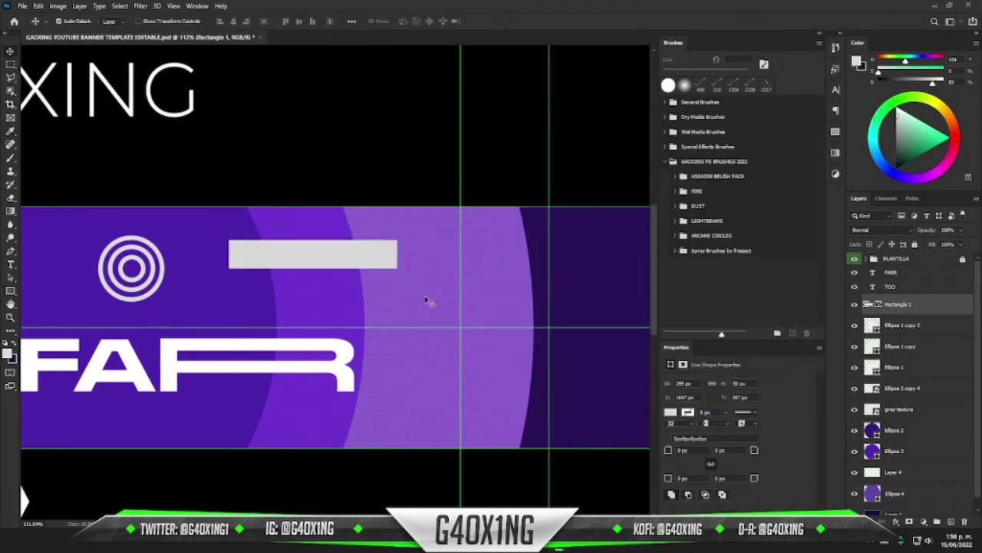
Set the rectangle layer's blend mode to Color.
left_click_drag(425, 285, 489, 287)
scroll(485, 288, "down", 3)
left_click(890, 231)
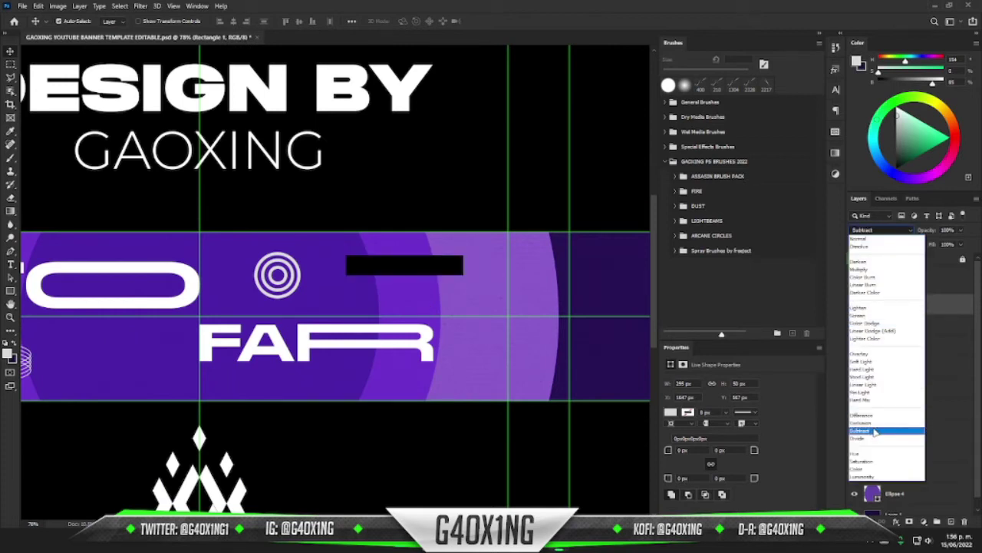
left_click(863, 469)
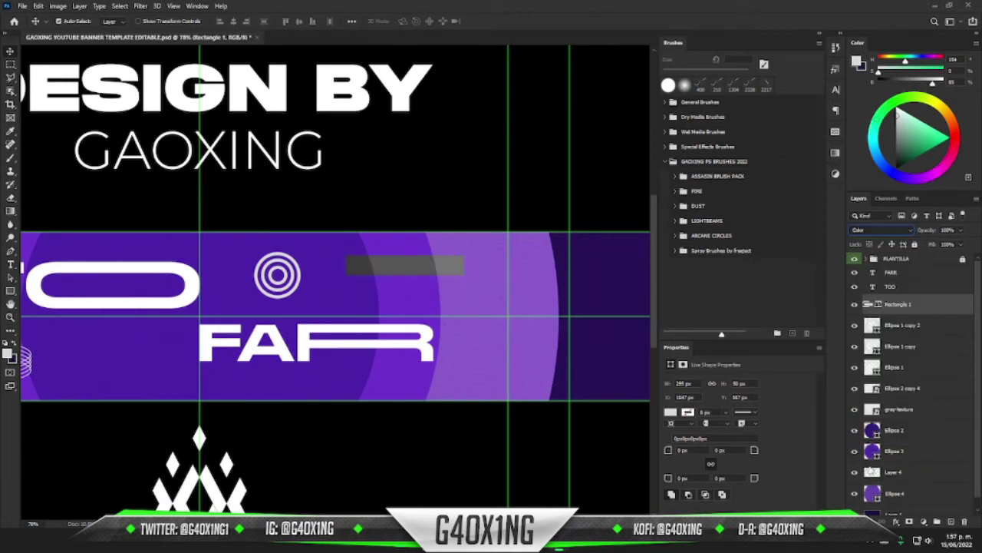
scroll(372, 305, "down", 3)
scroll(449, 278, "up", 5)
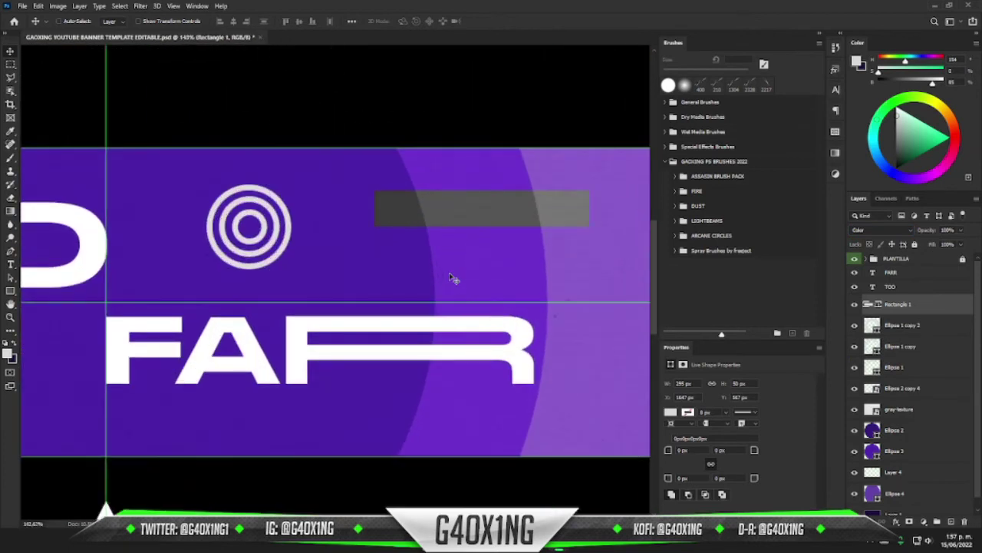
Duplicate the rectangle directly below the original and narrow the copy from its left side to about 154 px wide.
key("ctrl+j")
key("shift+Down")
key("shift+Down")
key("shift+Down")
key("shift+Down")
key("ctrl+t")
left_click_drag(374, 252, 475, 249)
Set the copied rectangle's size to 150 × 25 px.
left_click(507, 21)
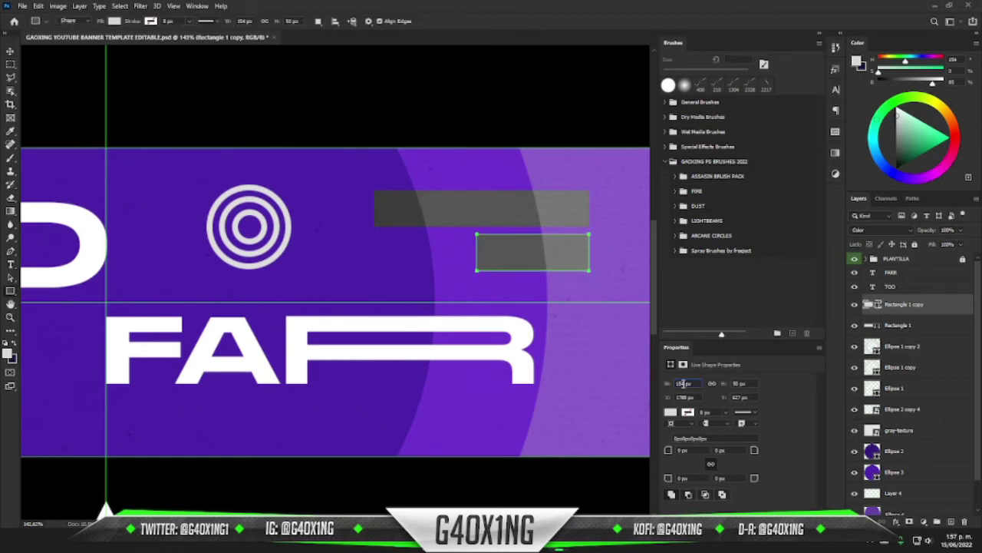
type("25")
key("Return")
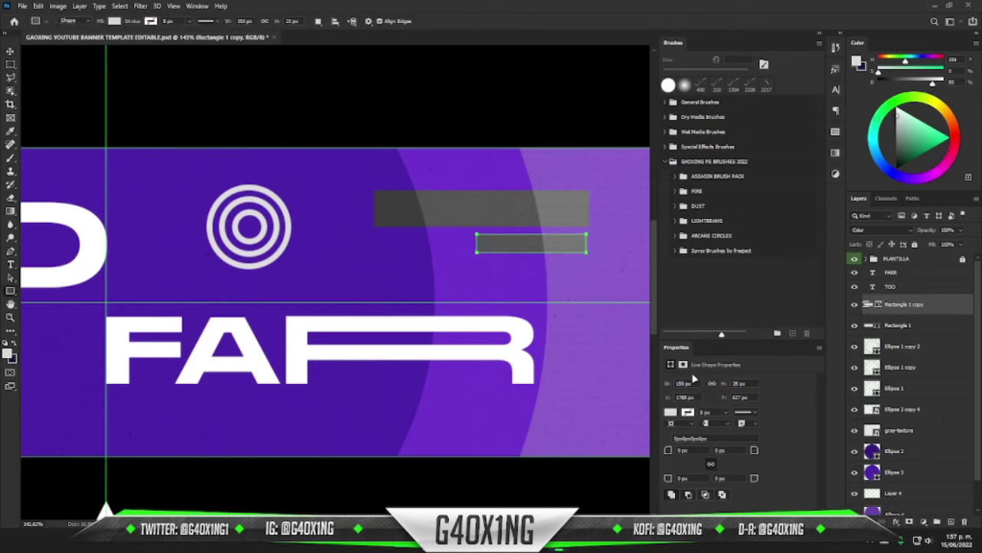
key("v")
scroll(537, 253, "down", 5)
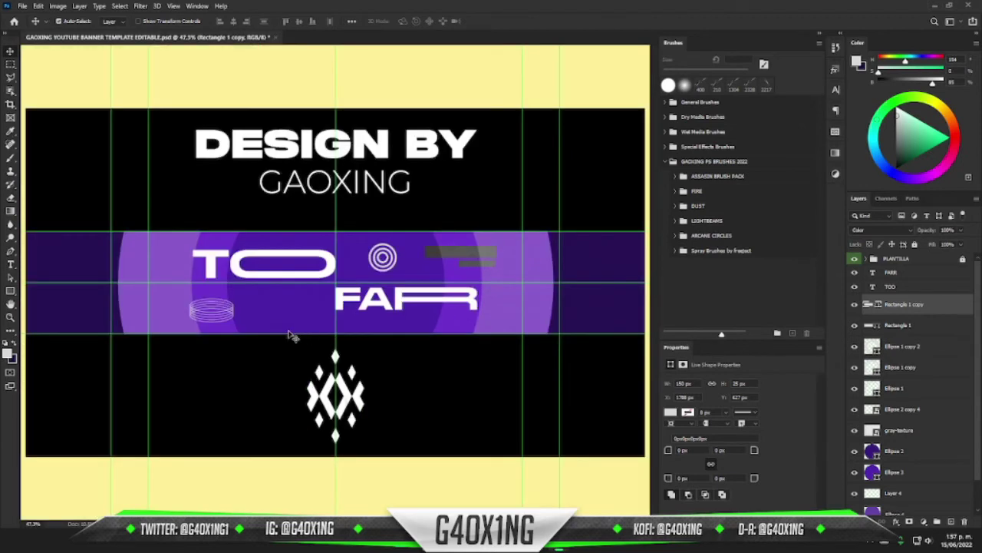
Move the stacked ellipses to the right so they sit beneath the O of TOO.
left_click(861, 412)
scroll(202, 340, "up", 3)
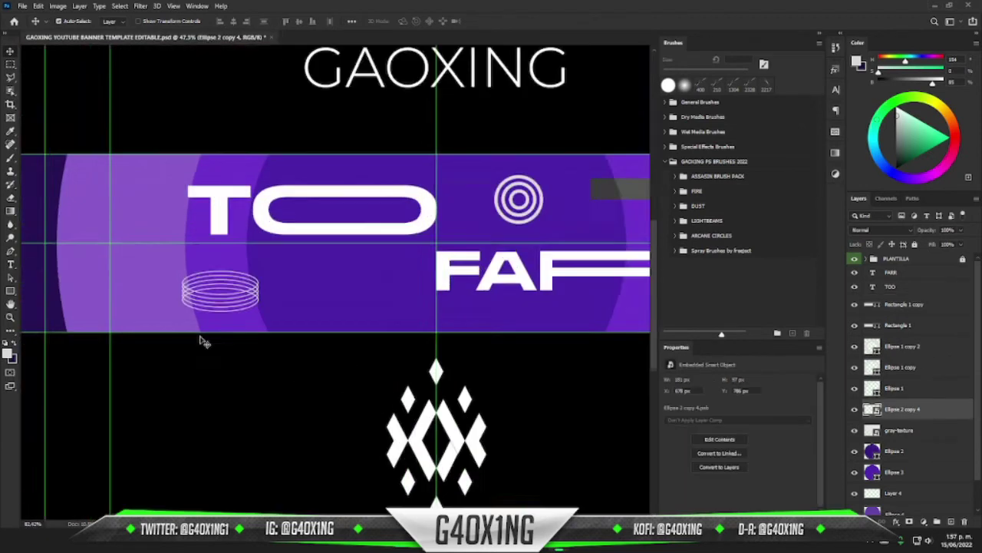
left_click_drag(248, 299, 385, 289)
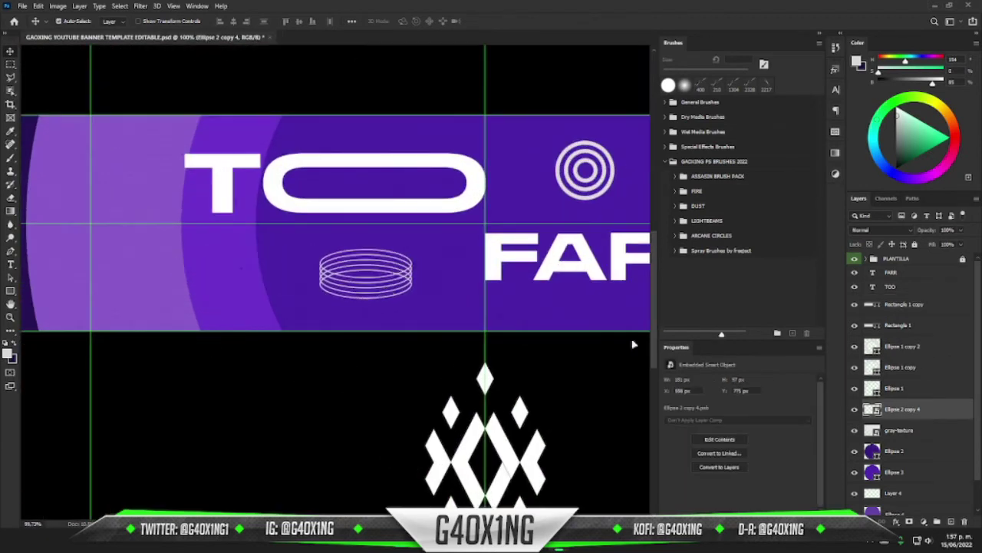
Combine the three ring layers Ellipse 1, Ellipse 1 copy and Ellipse 1 copy 2 into one smart object.
left_click_drag(634, 342, 424, 349)
left_click(951, 392)
left_click(939, 350, "shift")
right_click(943, 350)
left_click(828, 235)
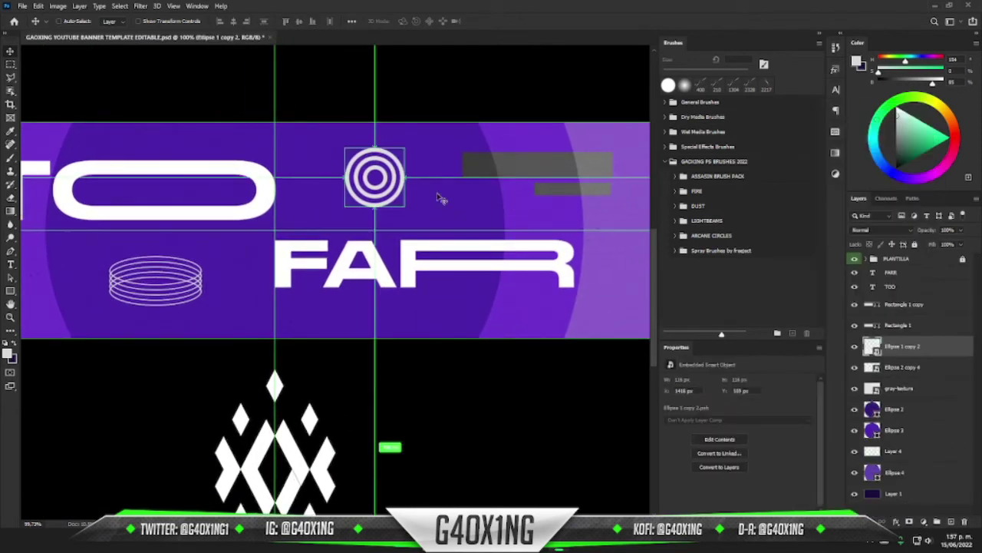
Scale the ring icon down to about 82 px and move it right and down, closer to the rectangles.
key("ctrl+t")
left_click_drag(405, 182, 396, 182)
left_click_drag(388, 180, 437, 199)
key("Return")
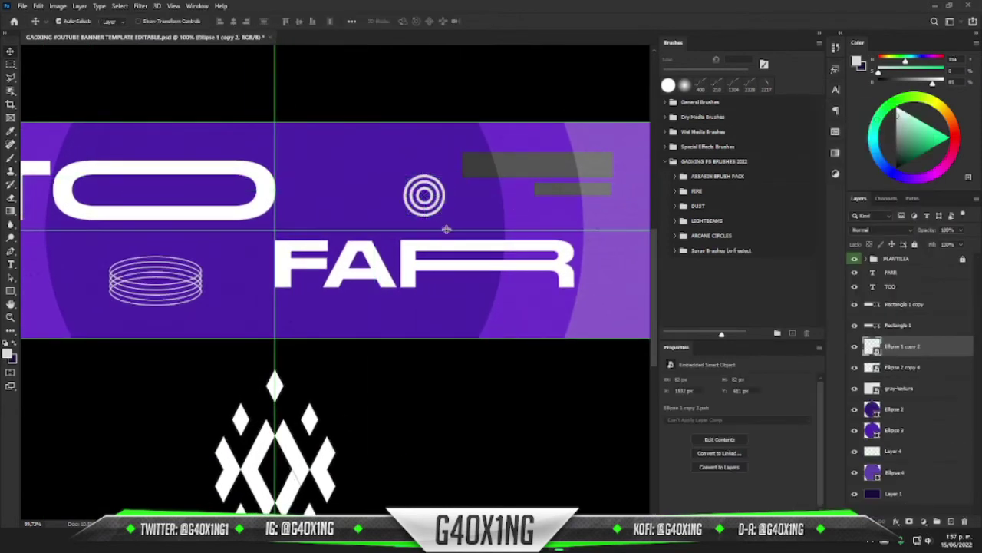
key("ctrl+0")
Duplicate the TOO and FARR text layers and convert the two copies into one smart object.
left_click(912, 290)
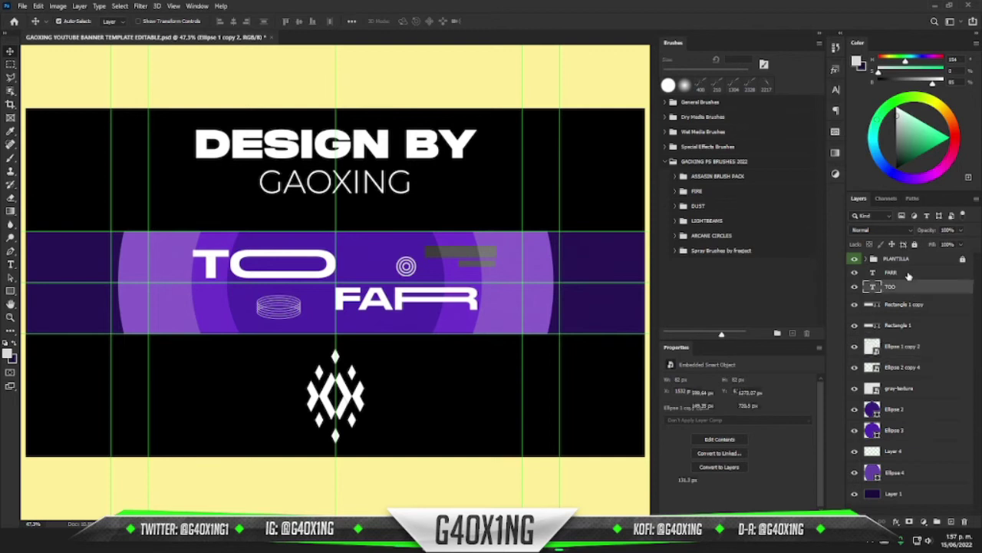
left_click(909, 276)
key("ctrl+j")
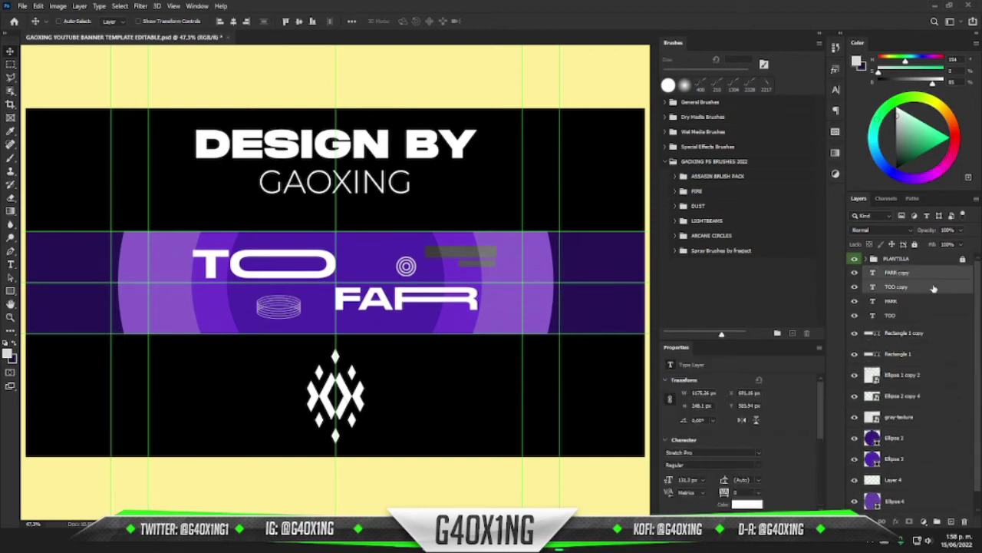
right_click(934, 289)
left_click(844, 222)
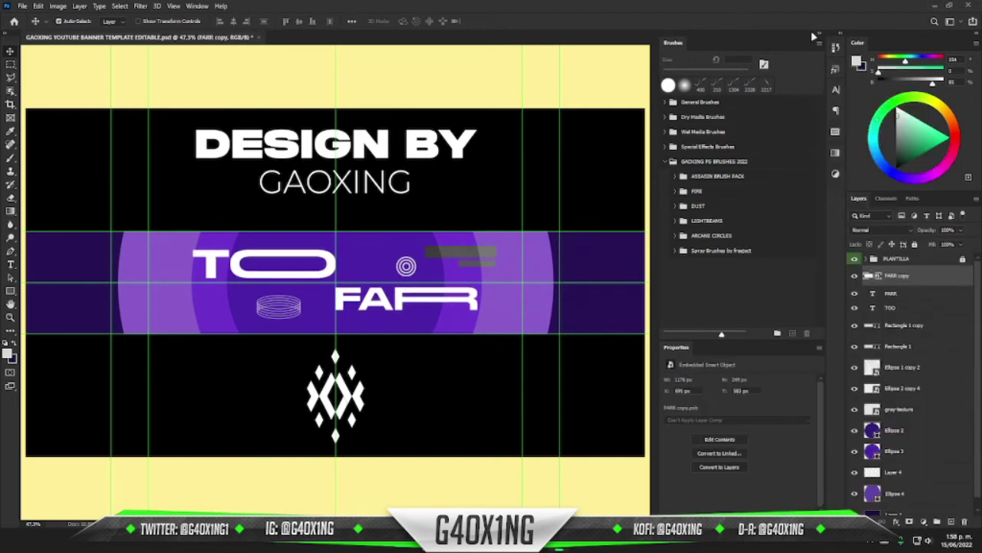
Add a 2 px outside stroke to the text copy and set the layer's fill to 0%.
left_click(814, 36)
double_click(943, 274)
left_click(225, 220)
left_click(368, 246)
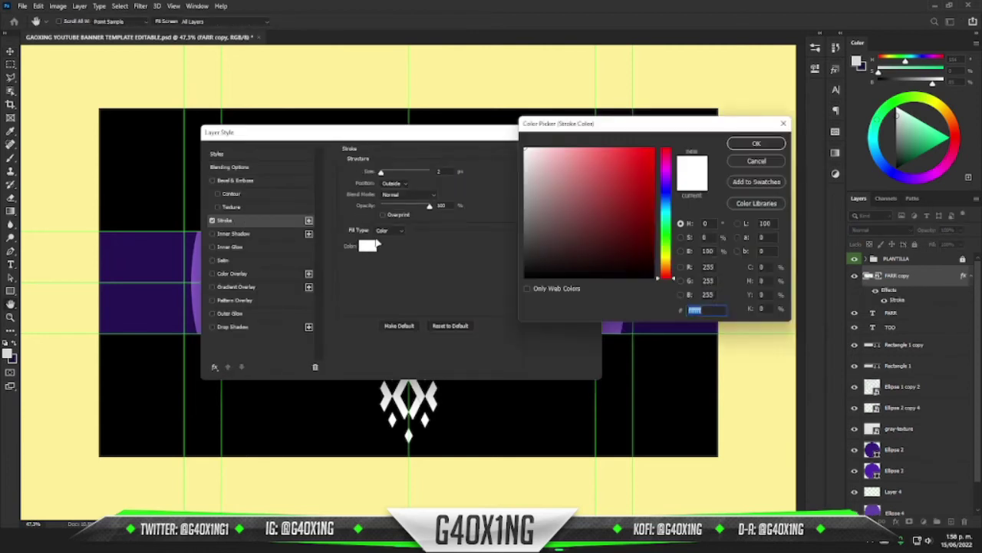
left_click(755, 144)
left_click(582, 153)
left_click(960, 244)
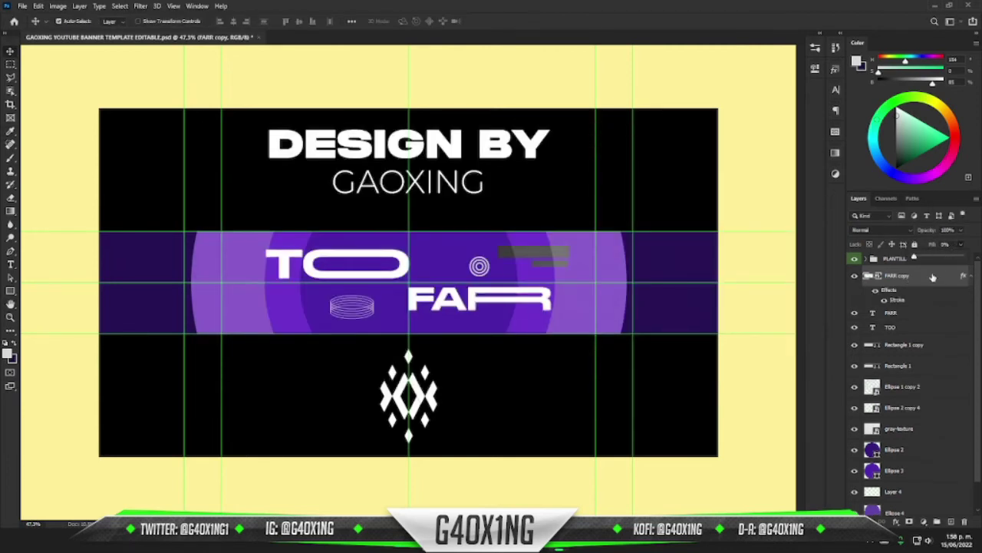
Offset the outlined text copy slightly below the solid lettering and place its layer beneath the TOO text layer.
left_click(933, 277)
scroll(380, 290, "up", 4)
key("ctrl+t")
left_click_drag(631, 281, 638, 282)
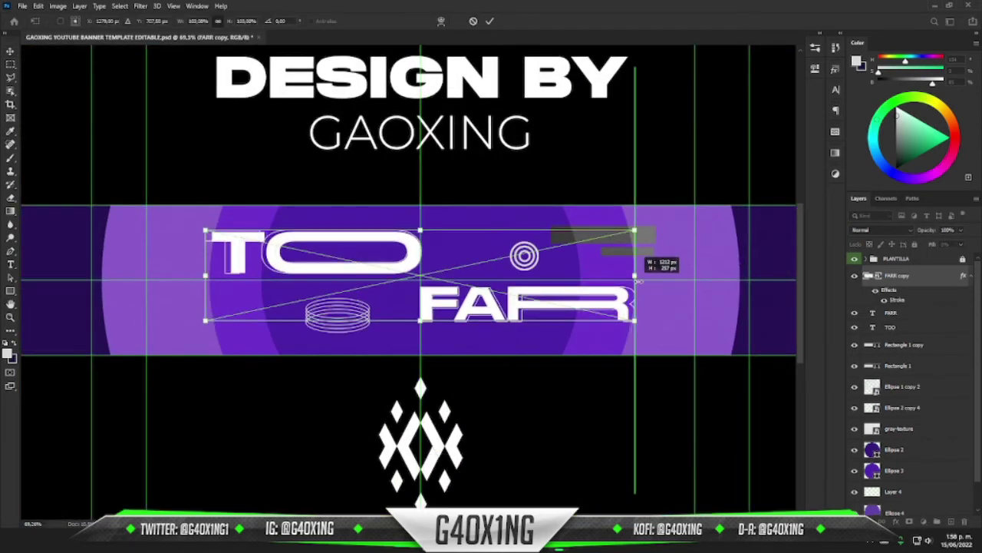
left_click_drag(421, 228, 420, 224)
key("Return")
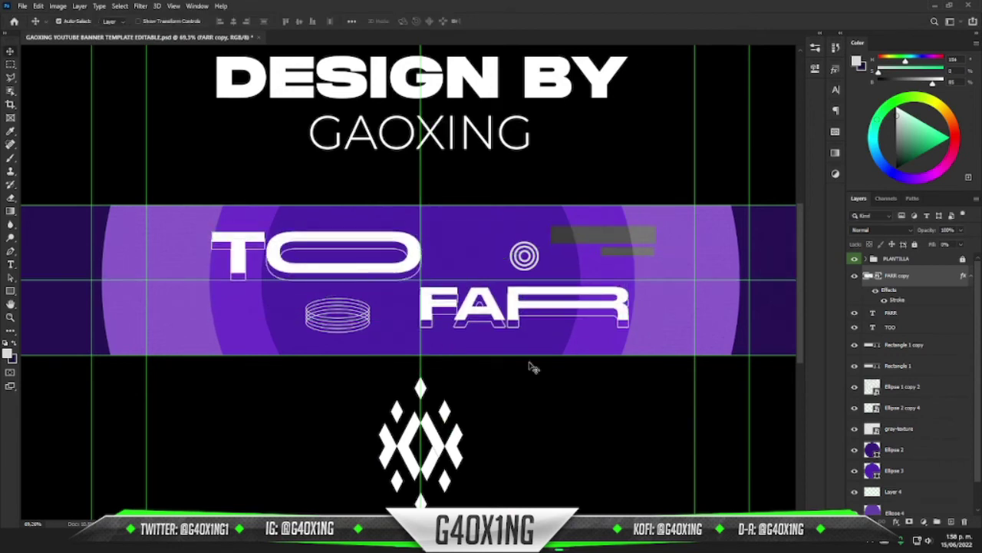
left_click_drag(917, 274, 909, 321)
Change the outlined text copy's stroke to 1 px in white.
double_click(936, 307)
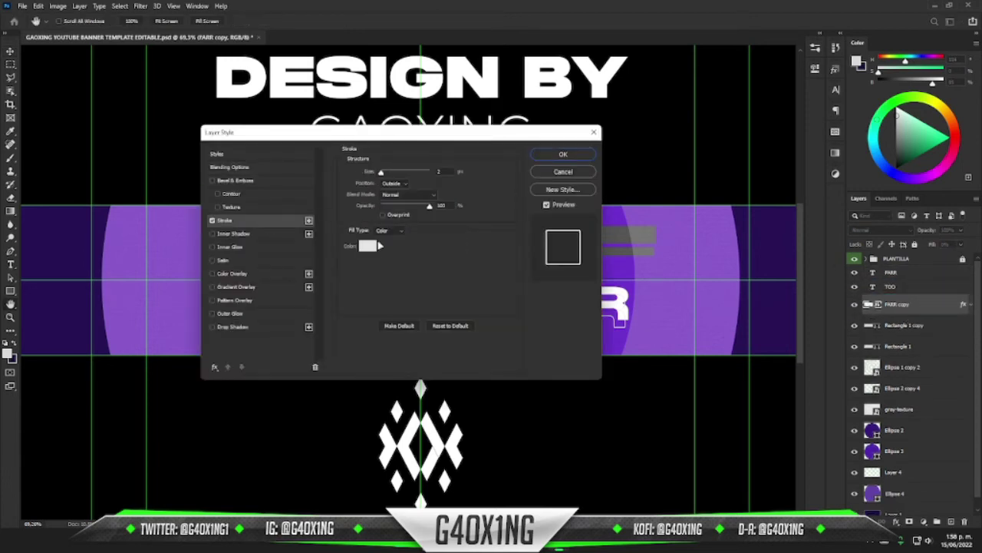
left_click(366, 248)
left_click(756, 162)
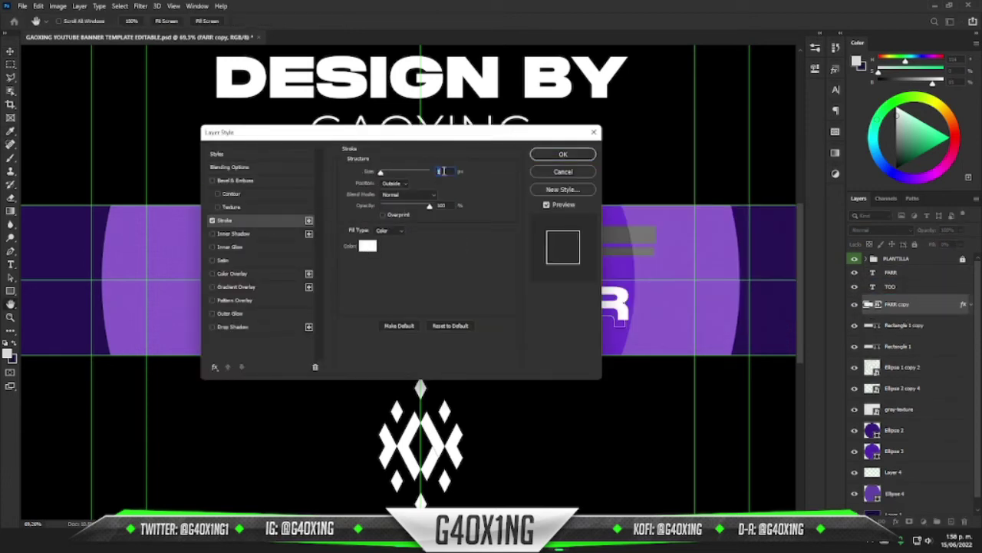
left_click(564, 156)
key("ctrl+0")
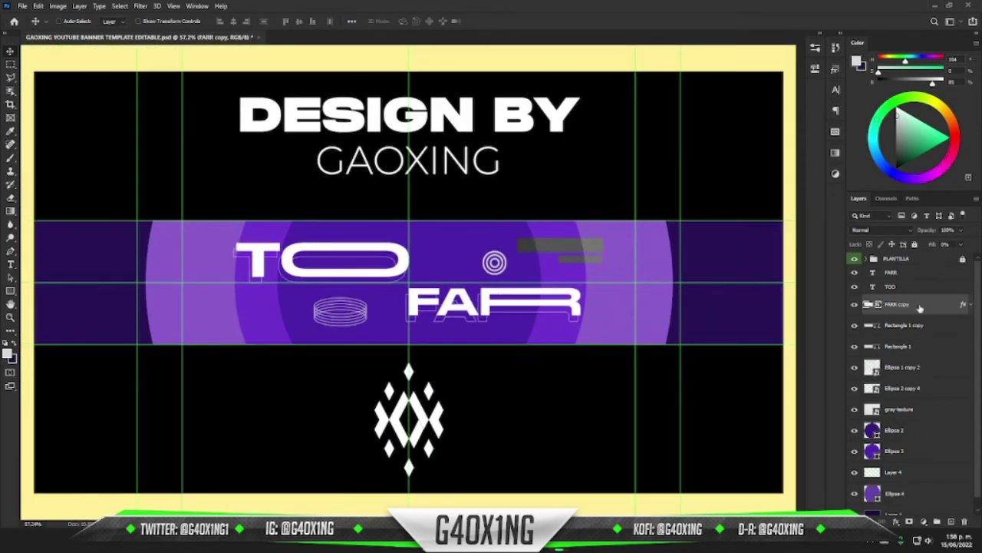
Duplicate the outlined text, place the copy above the text layers and offset it up and to the right.
key("ctrl+j")
left_click_drag(920, 307, 918, 265)
key("shift+Up")
key("shift+Up")
key("shift+Up")
key("shift+Right")
key("shift+Right")
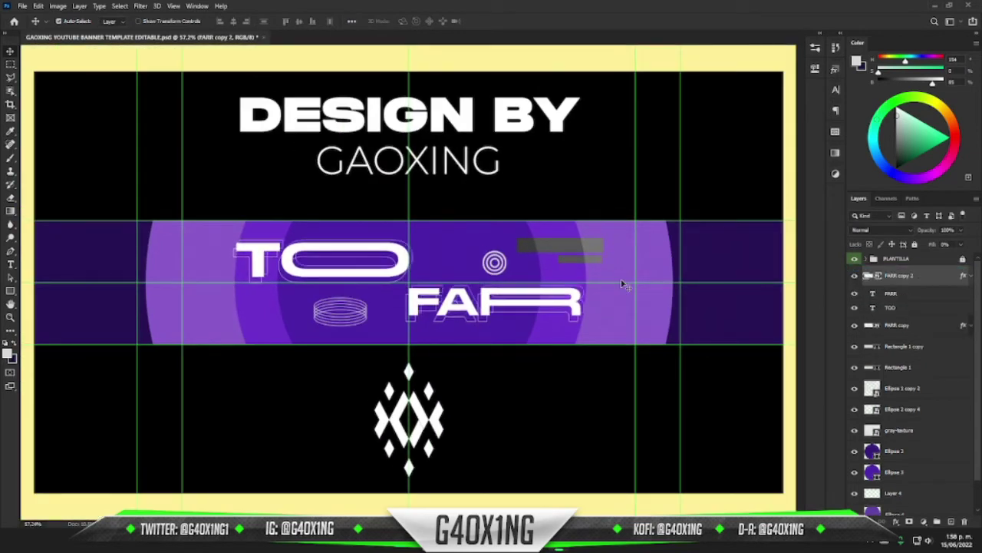
key("shift+Right")
key("shift+Up")
scroll(481, 353, "up", 1)
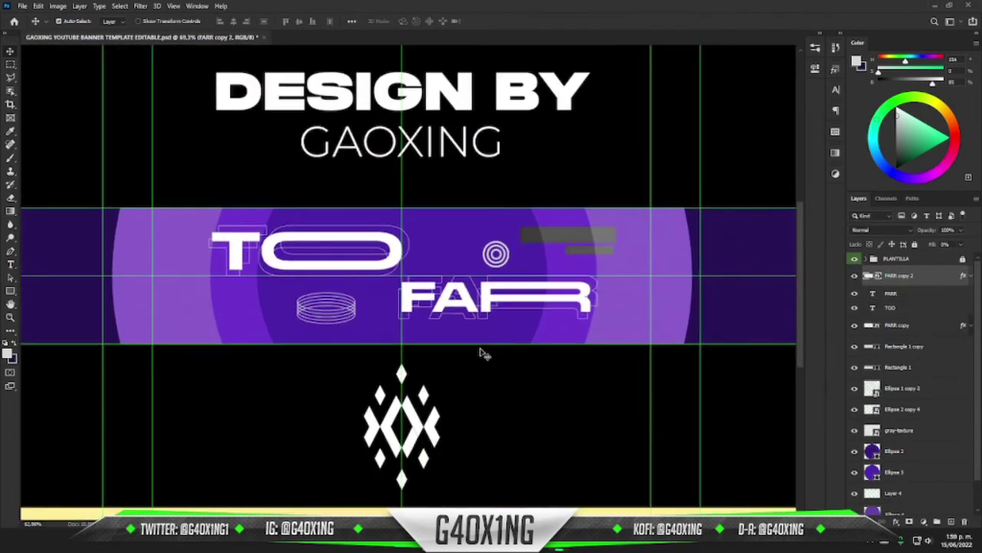
scroll(484, 353, "down", 1)
Add a new layer, draw a wavy-edged Pen path around the banner's left end and turn it into a selection.
key("ctrl+shift+alt+n")
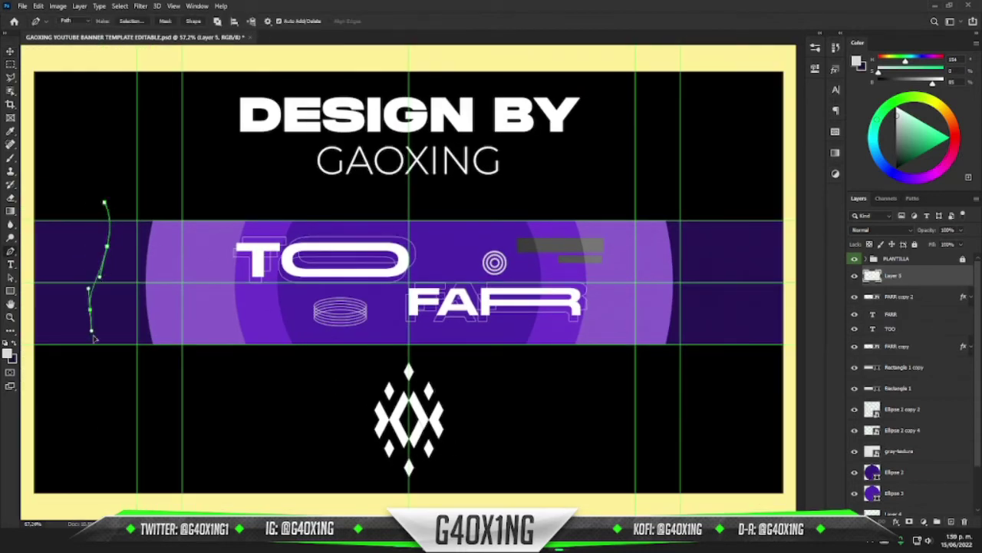
right_click(80, 234)
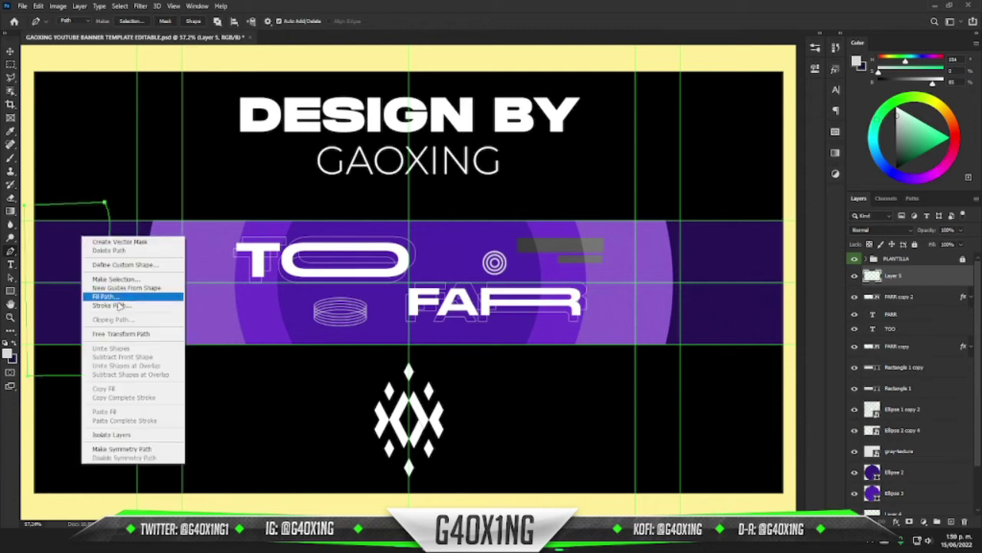
left_click(115, 285)
key("Return")
Fill the wavy selection with a muted purple and deselect it.
key("n")
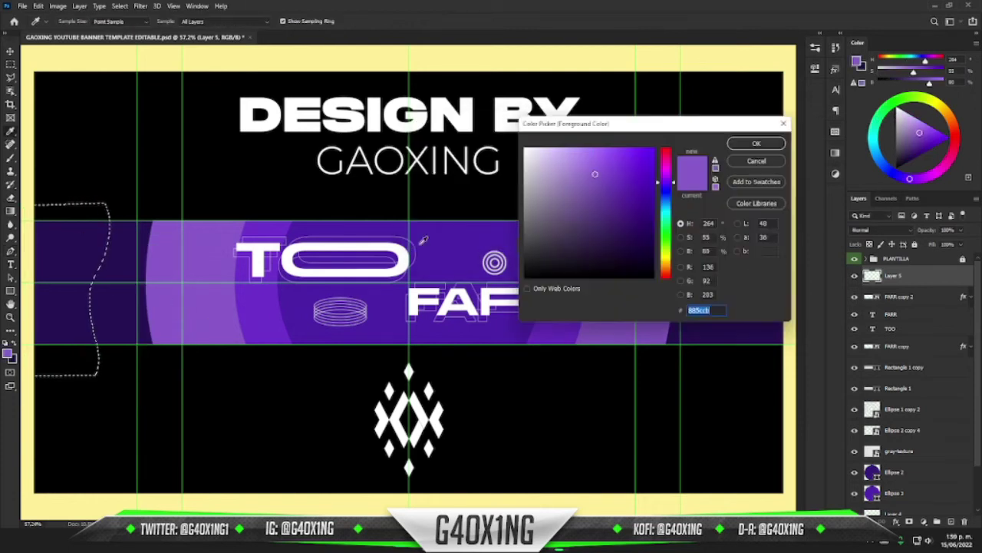
key("Return")
key("alt+BackSpace")
key("ctrl+d")
key("v")
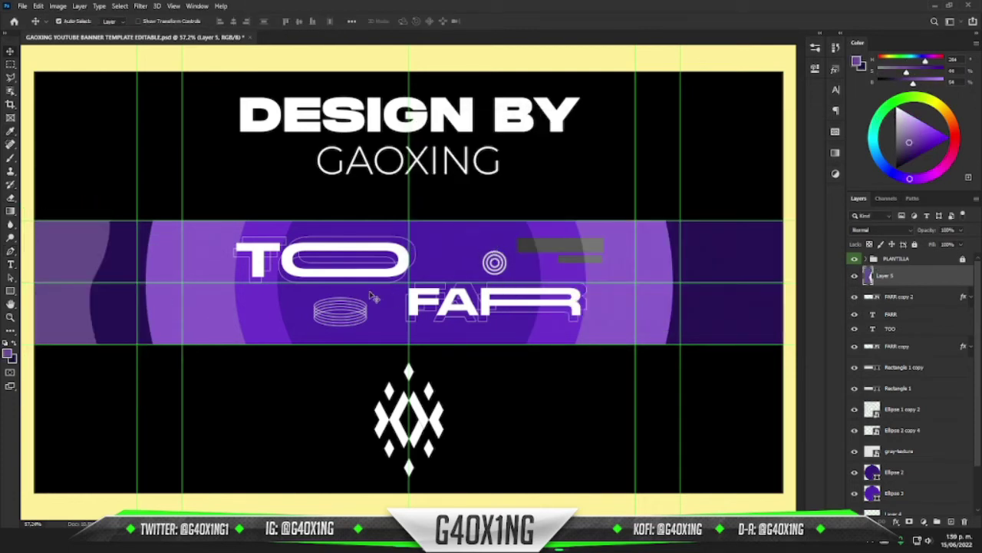
Duplicate the purple wave, flip the copy horizontally and move it to the banner's right end.
key("ctrl+j")
key("ctrl+t")
right_click(80, 283)
left_click(115, 457)
left_click_drag(83, 301, 757, 301)
key("Return")
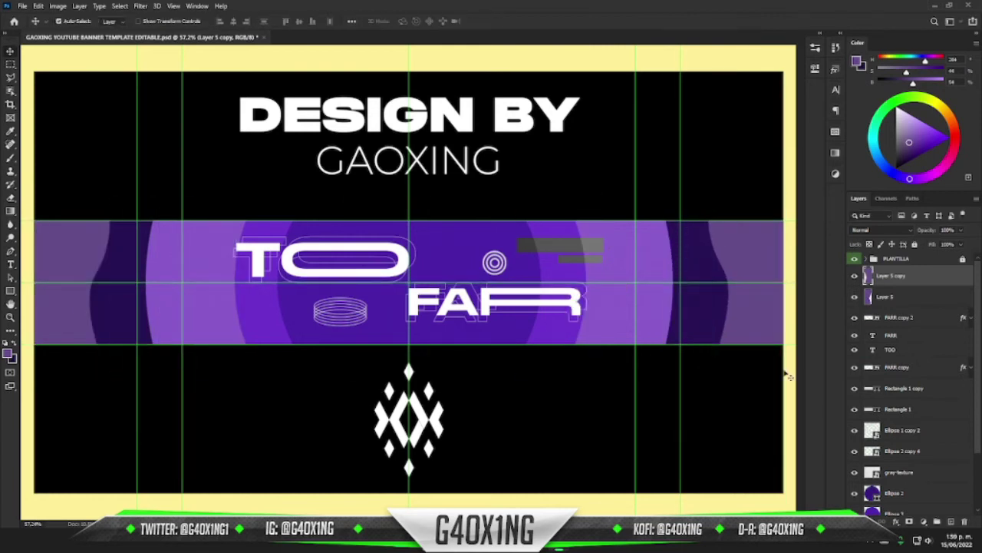
Combine the two purple wave layers into one smart object.
left_click(917, 295, "shift")
right_click(924, 288)
left_click(830, 235)
Place the Texturelabs_Paper_158M texture from the FILM STOCK folder and stretch it across the whole banner.
key("alt+Tab")
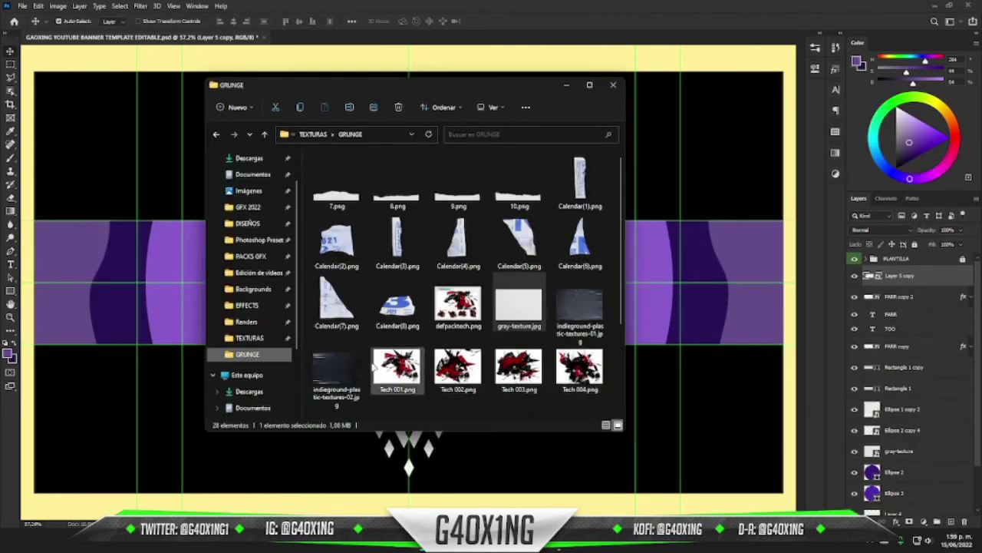
left_click(263, 337)
double_click(338, 181)
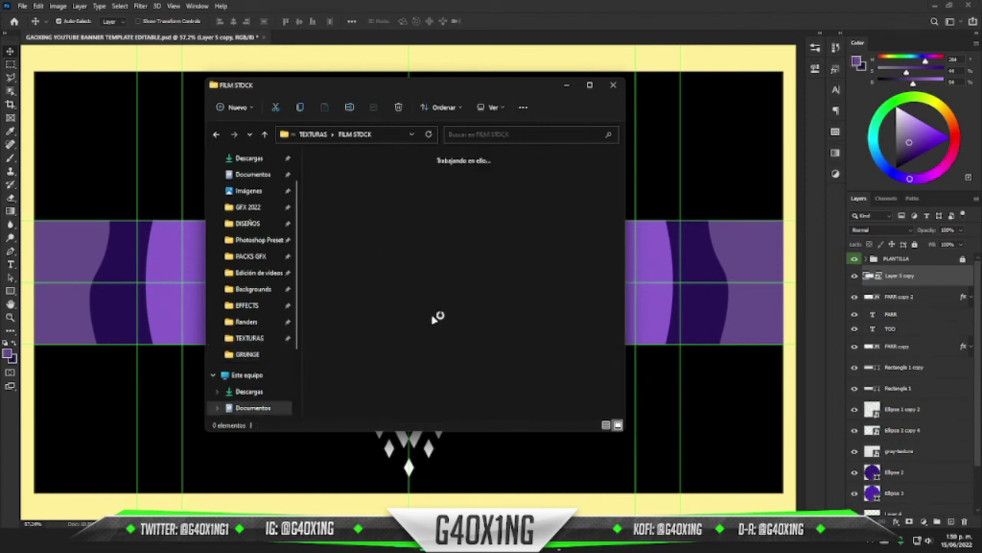
scroll(434, 321, "down", 5)
left_click_drag(519, 376, 531, 445)
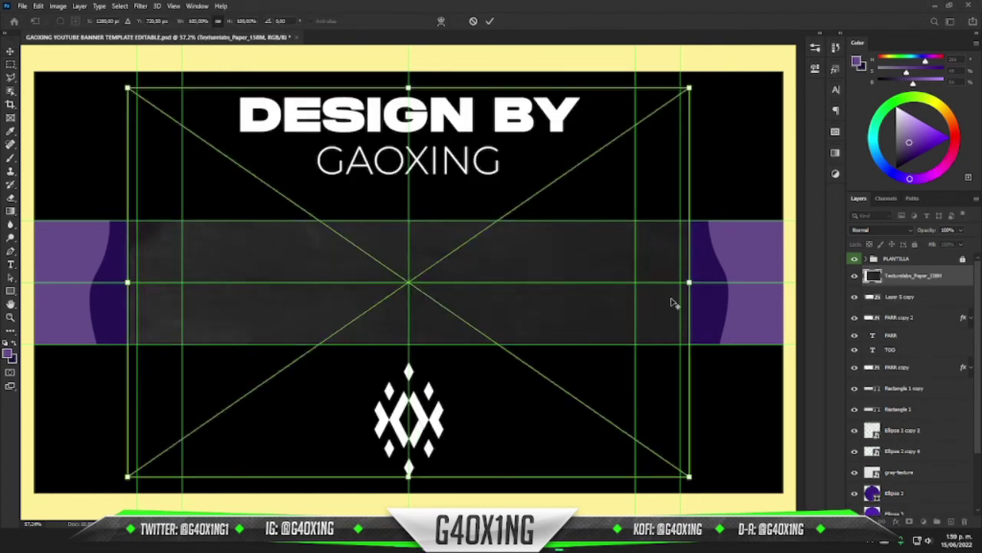
left_click_drag(665, 283, 764, 296)
key("Return")
Try clipping the paper texture to the side waves with another blend mode, and delete the texture.
right_click(901, 282)
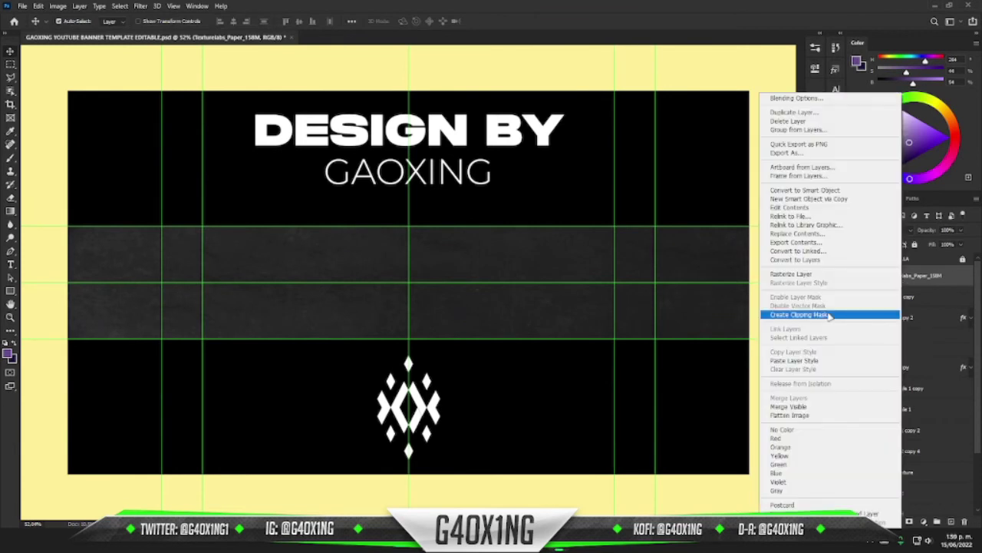
left_click(829, 315)
left_click(868, 231)
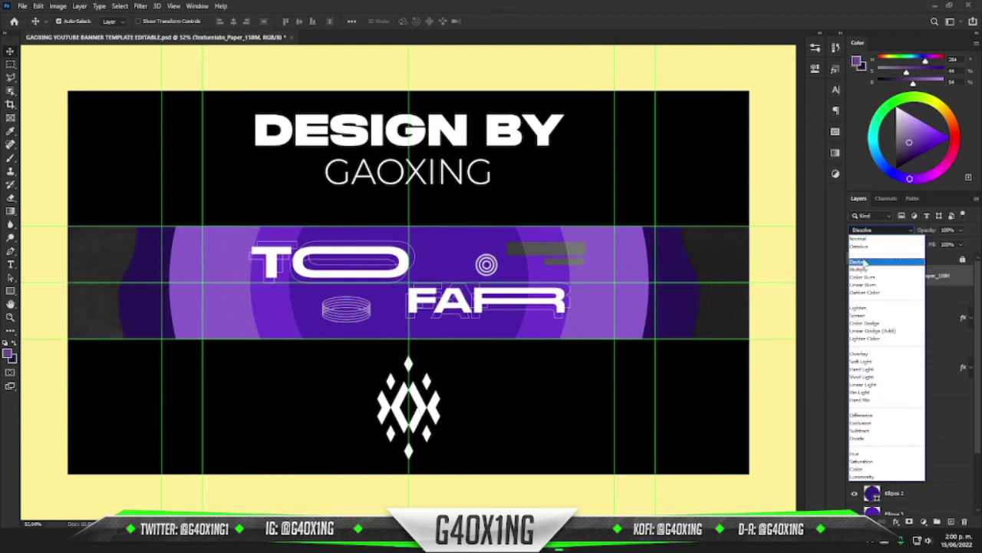
left_click(864, 293)
key("Delete")
Apply an Add Noise filter with an amount of 5% to the side waves.
left_click(140, 7)
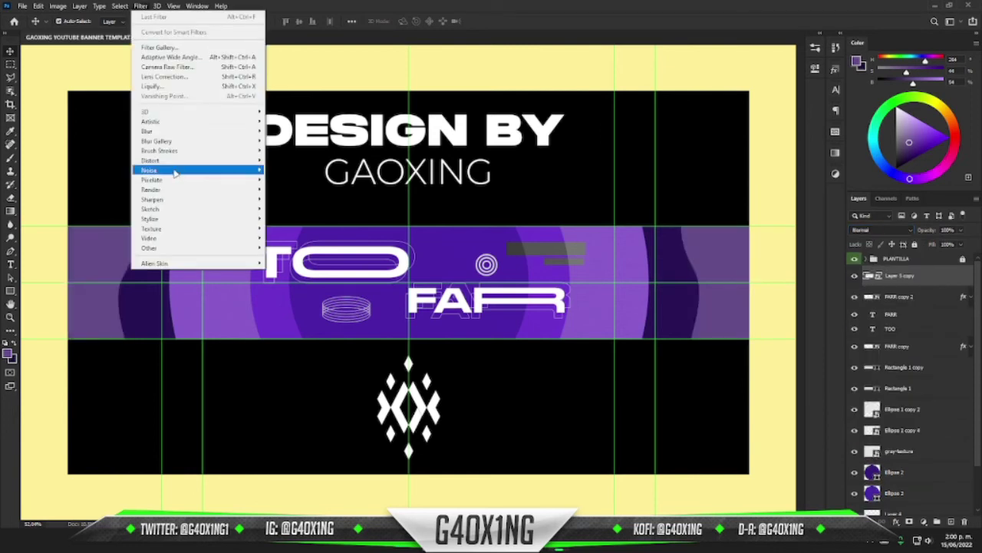
mouse_move(175, 170)
left_click(289, 169)
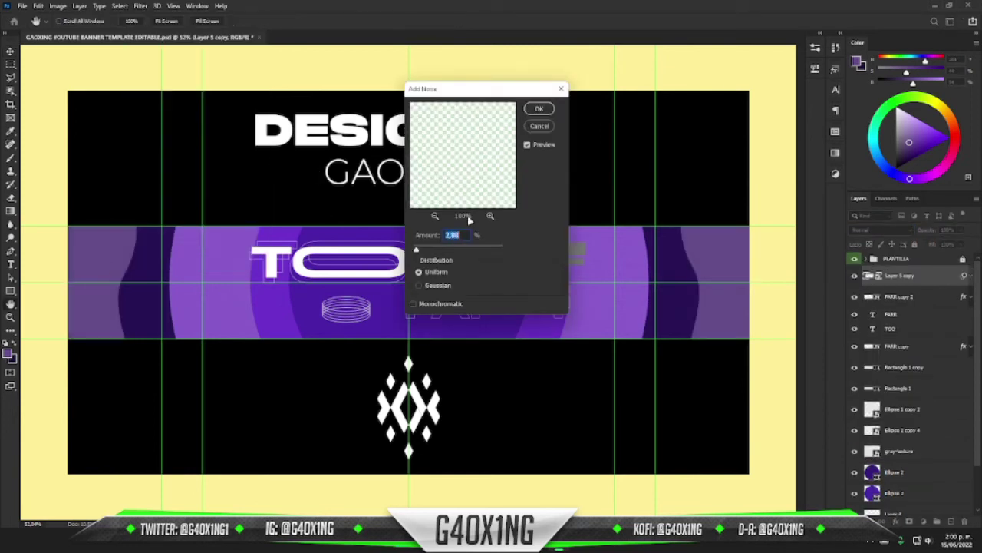
left_click_drag(440, 191, 373, 182)
left_click(435, 216)
left_click(435, 217)
left_click(435, 217)
left_click(436, 216)
left_click(435, 216)
left_click(490, 216)
mouse_move(449, 177)
left_mouse_down()
mouse_move(394, 177)
mouse_move(449, 178)
left_mouse_up()
left_click(490, 218)
left_click(490, 217)
left_click(490, 217)
left_click(490, 216)
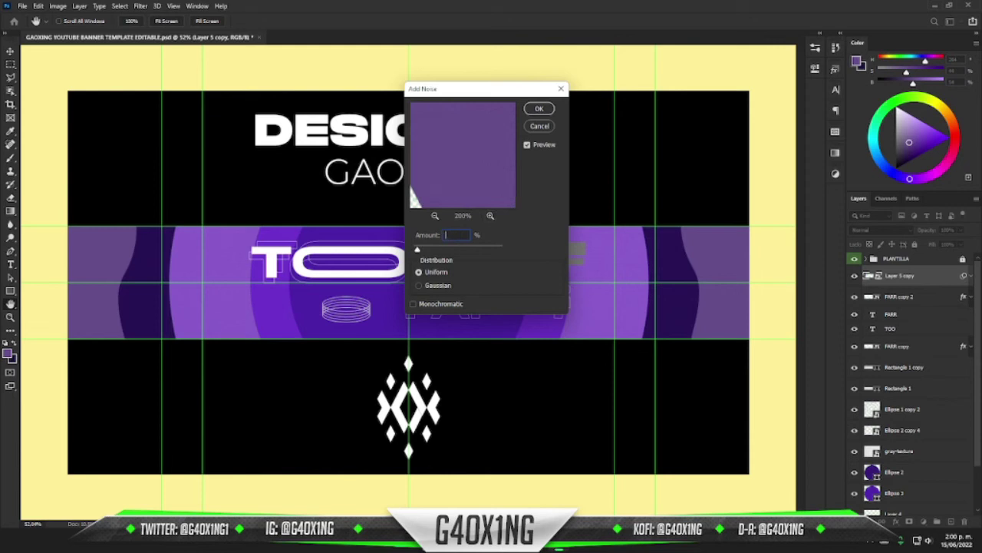
type("5")
key("Return")
Examine the noise grain on the banner's side waves and look through the layer stack.
scroll(737, 313, "up", 3)
left_click_drag(736, 313, 208, 274)
scroll(386, 320, "up", 4)
scroll(386, 320, "down", 8)
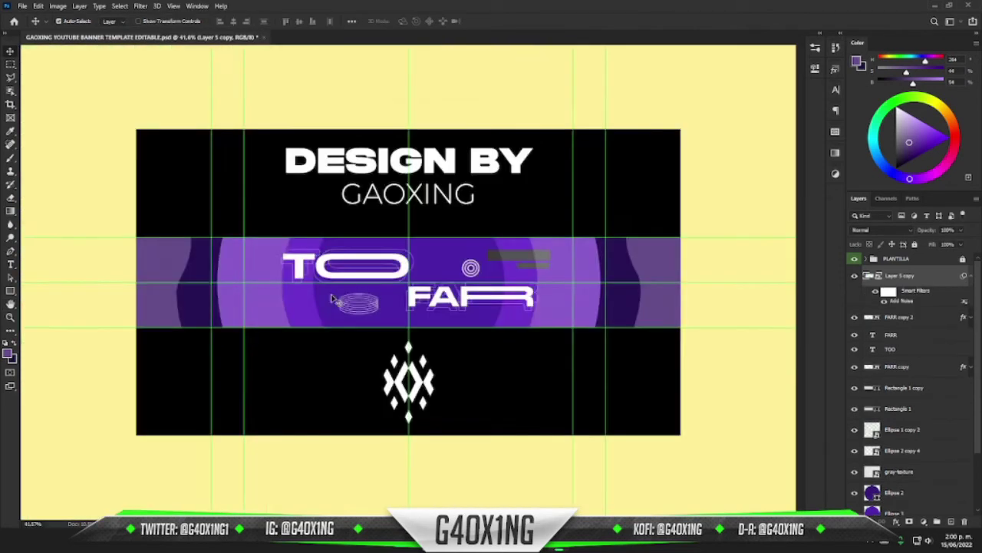
scroll(334, 300, "up", 3)
scroll(334, 299, "down", 1)
scroll(939, 456, "down", 4)
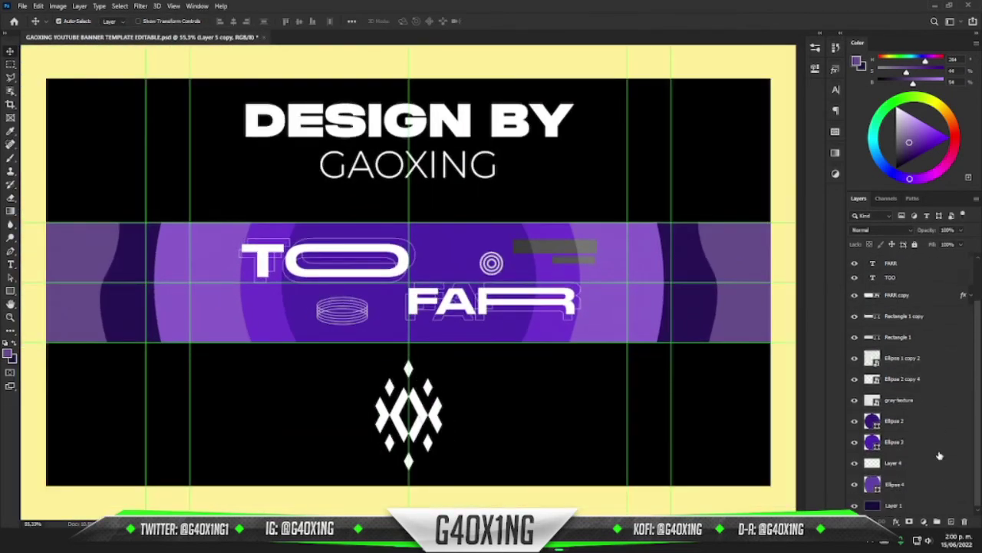
scroll(940, 456, "up", 4)
Group the TOO and FARR text layers with their outlined copies as TEXT and give the group a red label.
left_click(921, 345)
left_click(927, 298, "shift")
left_click(937, 521)
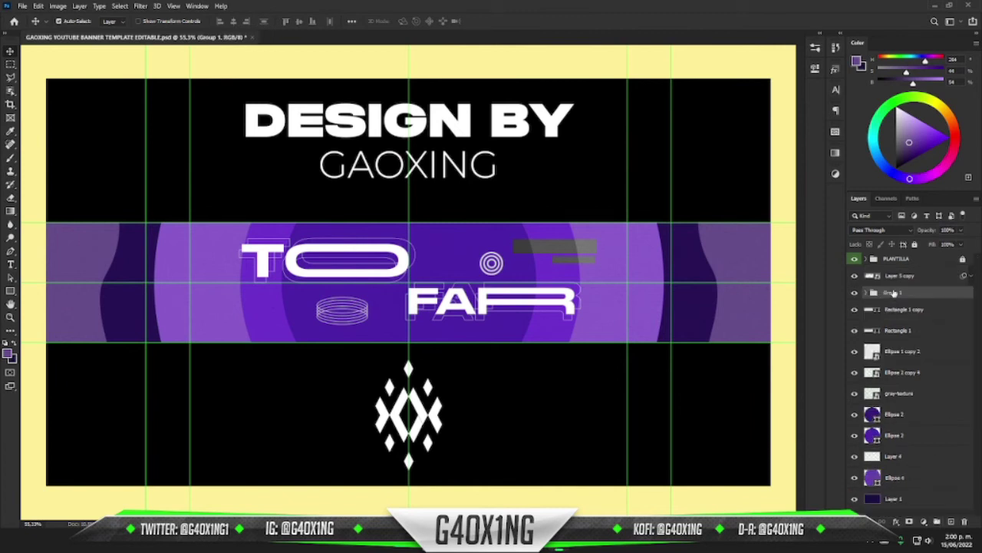
key("Return")
right_click(894, 291)
left_click(859, 473)
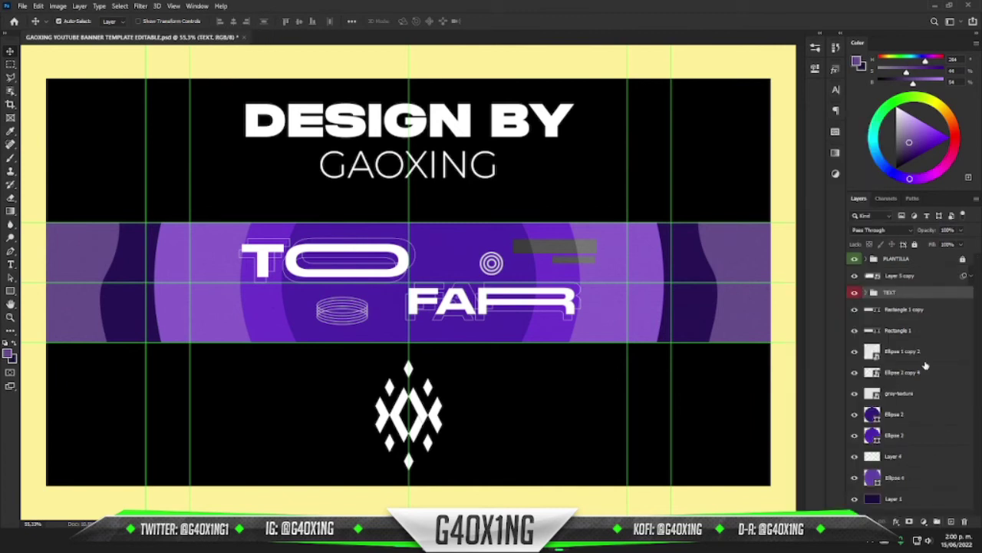
Group the background layers from Ellipse 2 down to Layer 1 as BG and give the group a violet label.
scroll(925, 367, "down", 2)
left_click(916, 416)
left_click(916, 497, "shift")
right_click(917, 417)
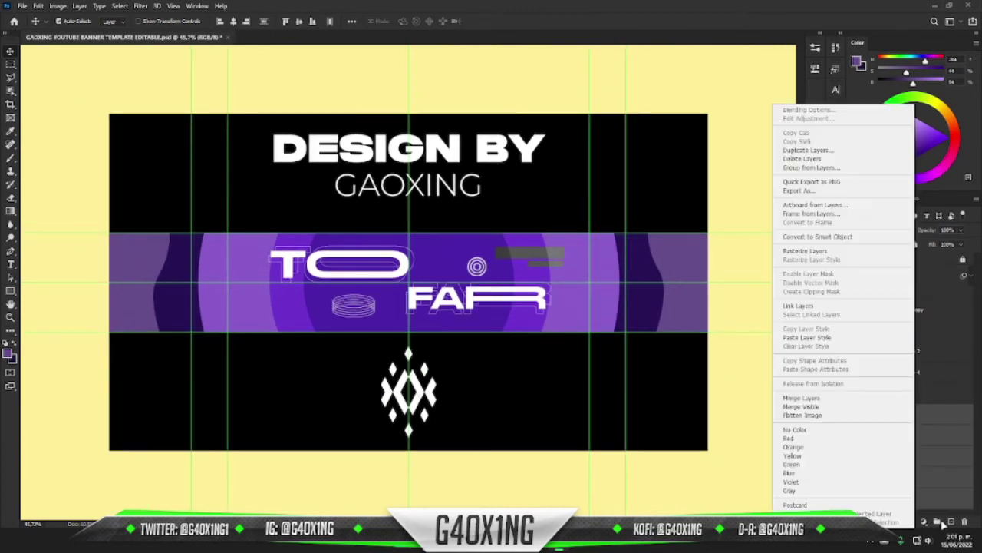
left_click(938, 523)
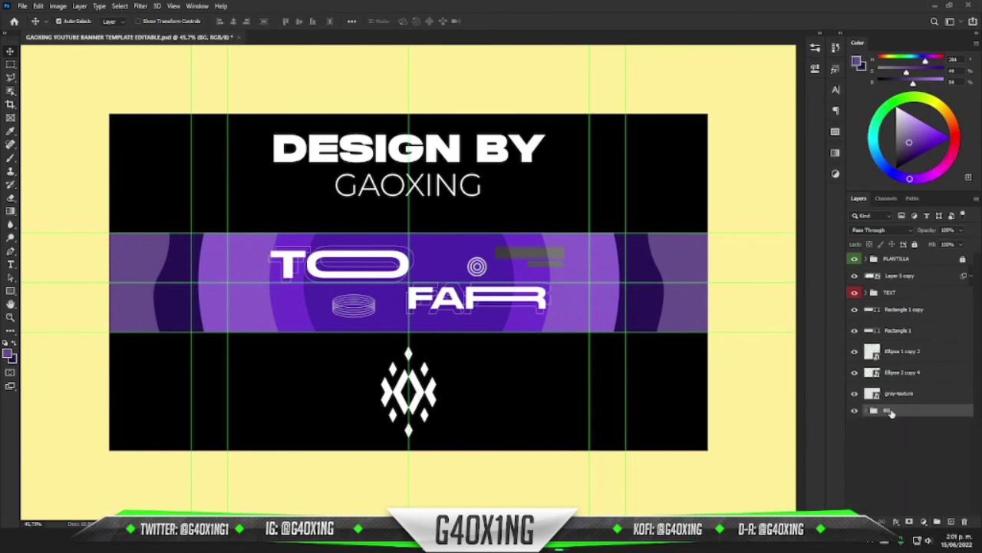
right_click(874, 414)
left_click(892, 402)
Clip the gray-texture layer to the BG group.
scroll(438, 319, "up", 3)
scroll(431, 321, "down", 1)
right_click(938, 387)
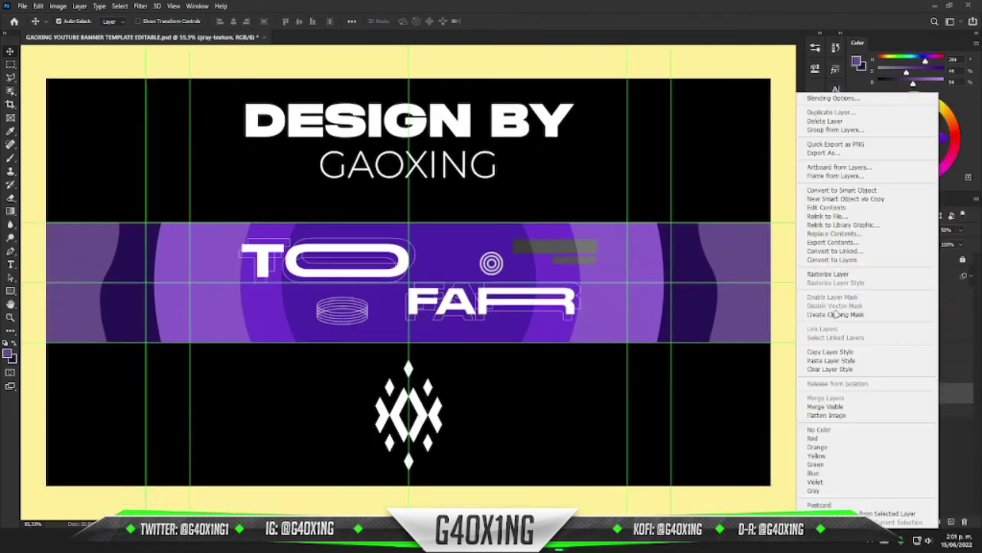
left_click(837, 314)
Draw a vertical bar about 22 by 393 px left of the TOO text, with white fill and Color blend mode.
scroll(298, 274, "up", 4)
left_click_drag(197, 315, 272, 298)
left_click(924, 373)
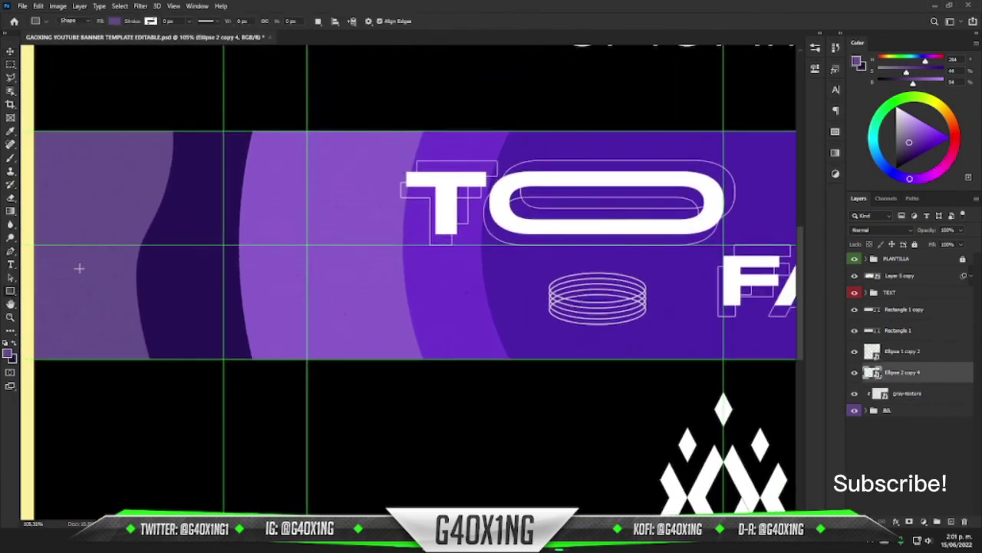
left_click_drag(333, 250, 319, 333)
left_click(882, 229)
left_click(858, 468)
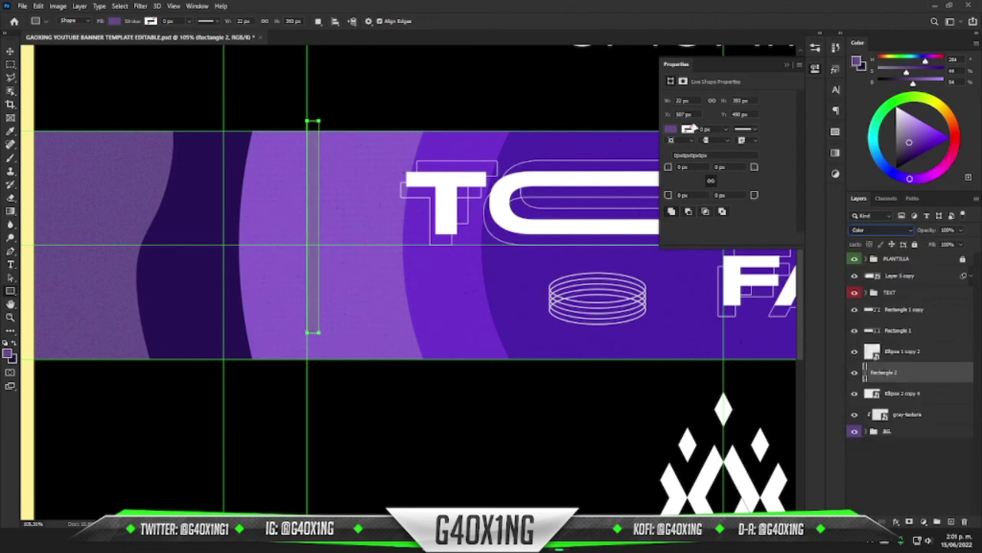
left_click(670, 129)
key("v")
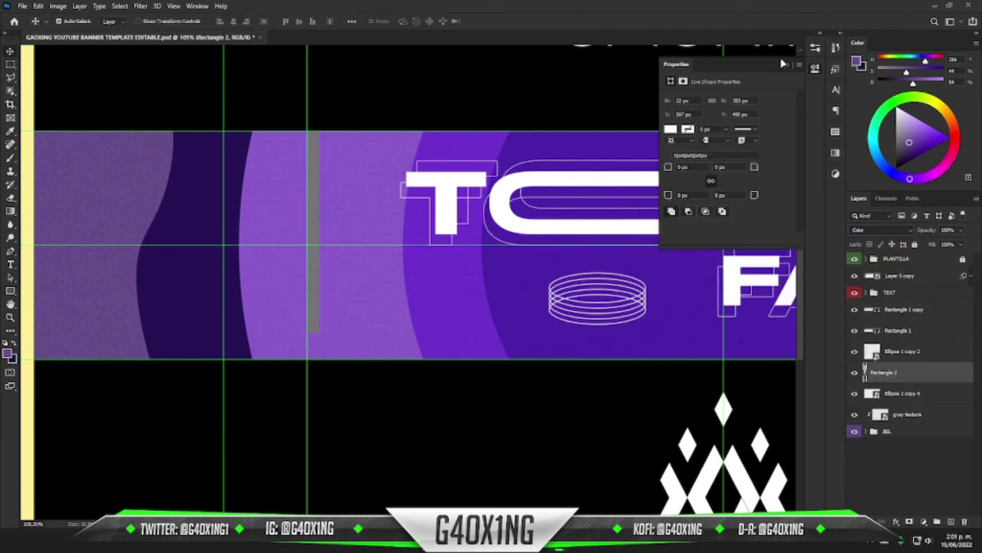
left_click(786, 64)
Duplicate the vertical bar, make the copy shorter and slightly wider, and place it just right of the original.
key("ctrl+j")
key("ctrl+t")
left_click_drag(314, 205, 340, 196)
left_click_drag(338, 324, 339, 274)
left_click_drag(344, 219, 333, 235)
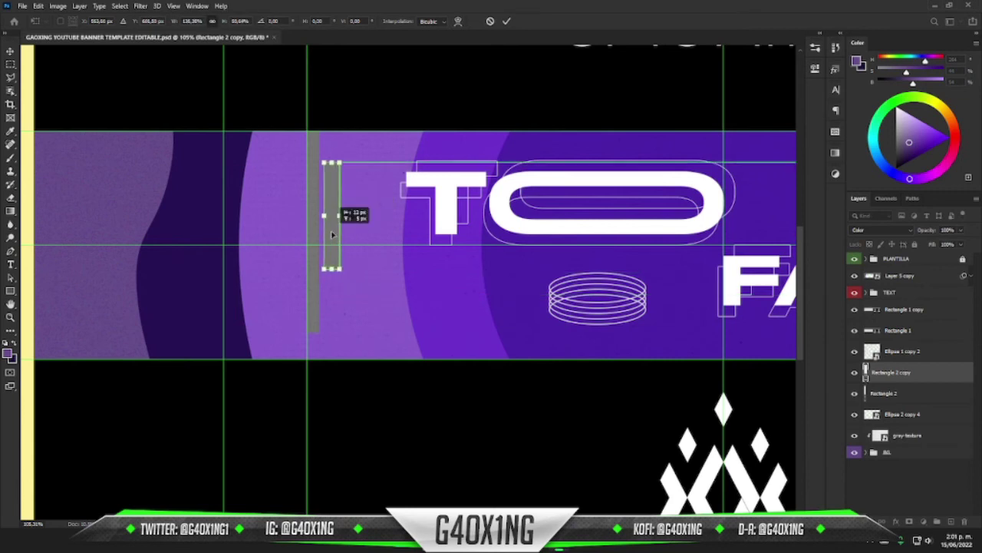
key("Return")
scroll(373, 285, "down", 5)
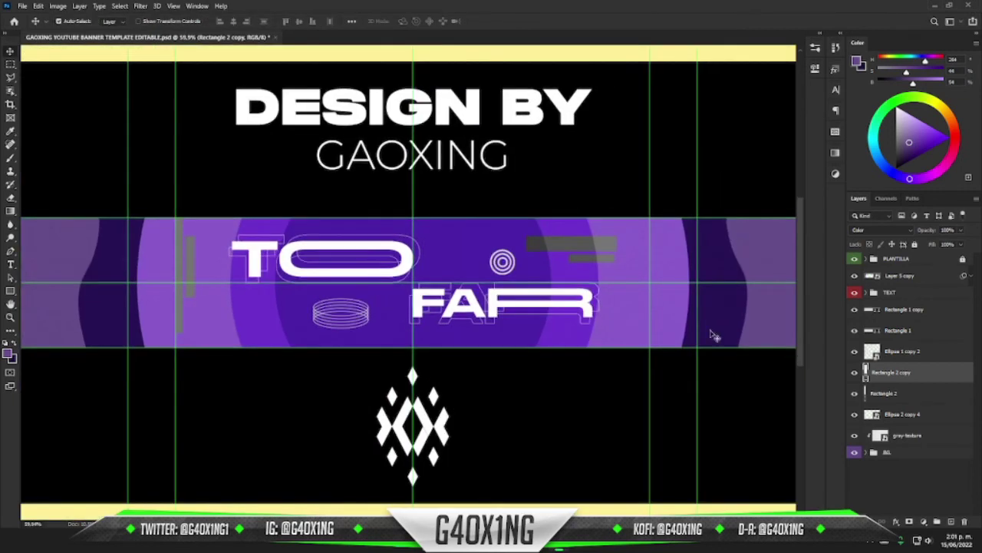
Place LITTLEDR3AMS (5).jpg from the FILM STOCK folder above the side waves and enlarge it to cover the banner.
left_click(930, 276)
key("alt+Tab")
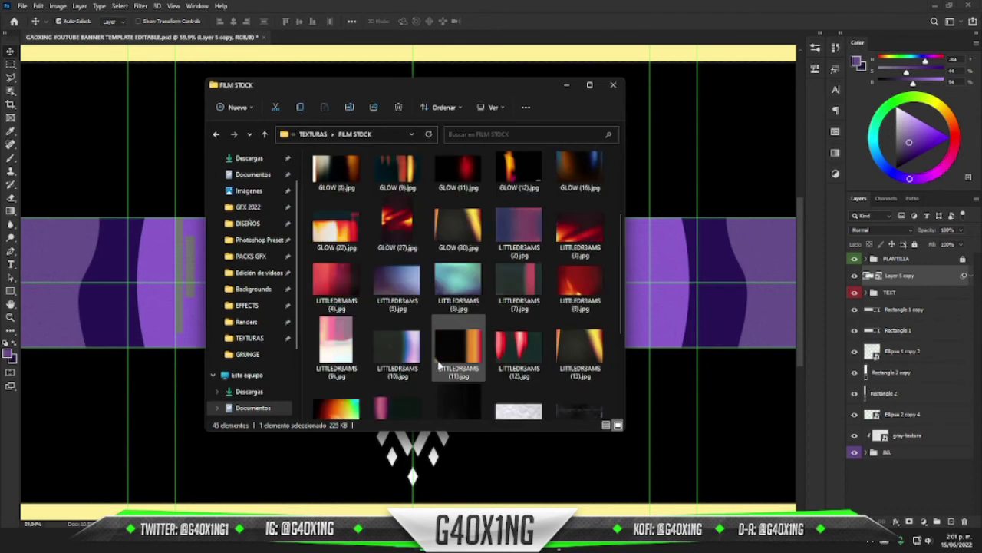
left_click_drag(412, 299, 391, 282)
key("alt+Tab")
scroll(390, 282, "down", 2)
left_click_drag(485, 282, 738, 283)
key("Return")
Set the LITTLEDR3AMS (5) overlay to Soft Light at 25% opacity.
left_click(883, 230)
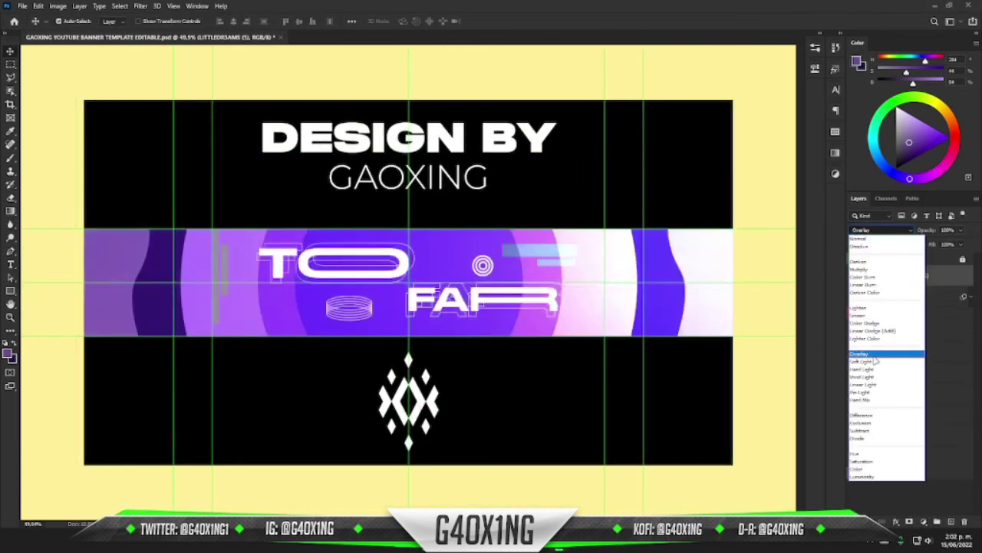
left_click(875, 362)
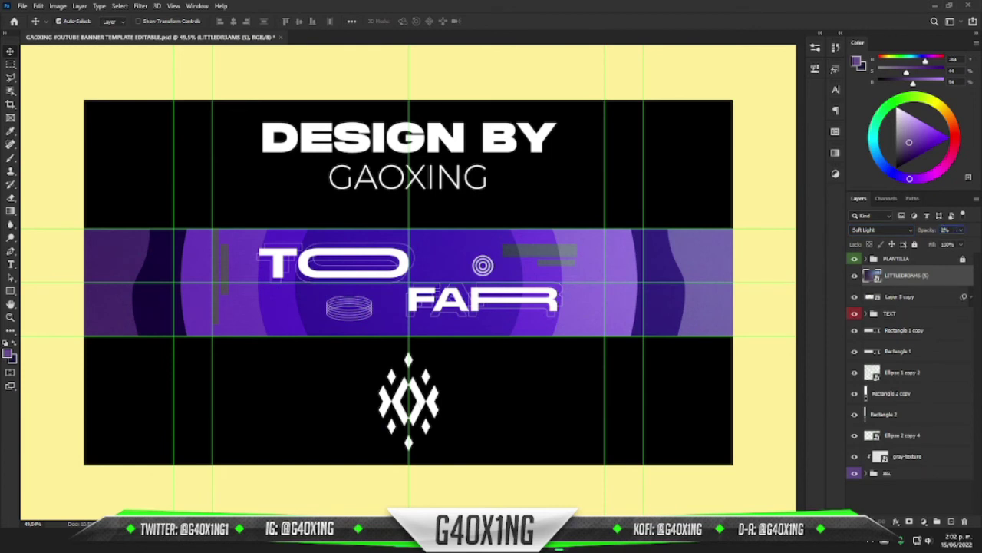
scroll(414, 315, "up", 3)
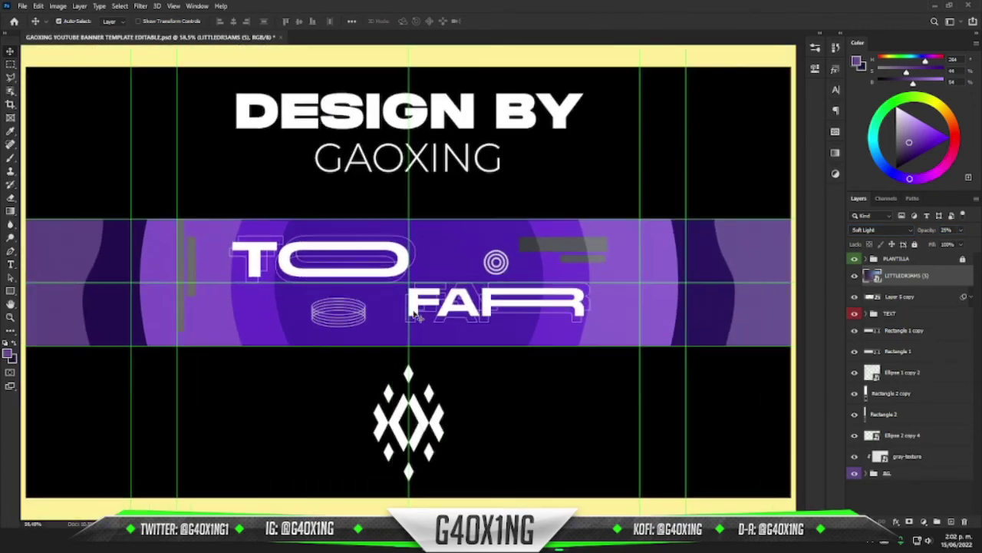
scroll(383, 451, "down", 1)
Place LITTLEDR3AMS (10).jpg, enlarge it over the banner's right end and set its blend mode to Screen.
key("alt+Tab")
left_click_drag(409, 367, 663, 325)
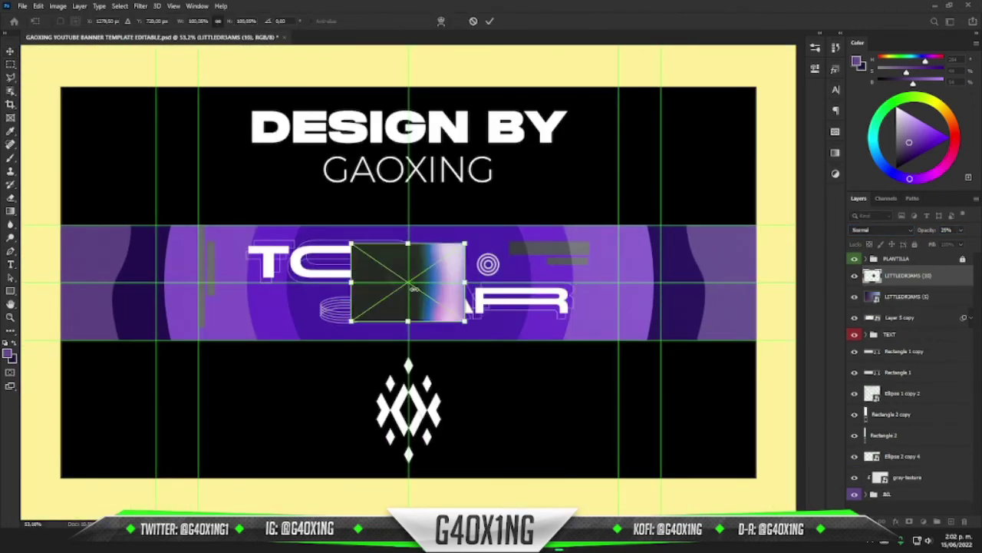
left_click_drag(465, 282, 740, 286)
key("Return")
left_click(881, 231)
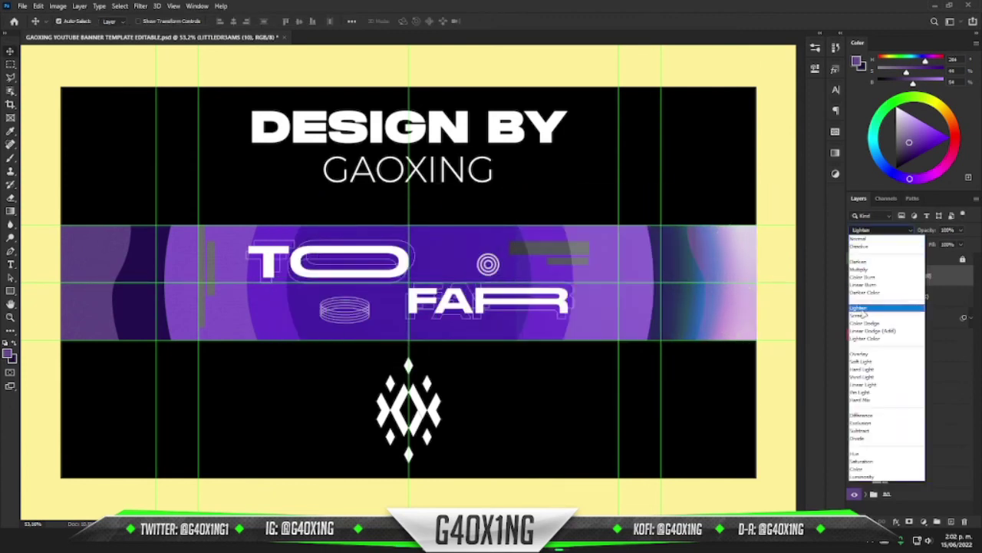
left_click(861, 316)
Add a layer mask to the LITTLEDR3AMS (10) overlay and brush away its hard inner edge with a large soft black brush.
left_click(909, 521)
scroll(625, 355, "up", 5)
key("b")
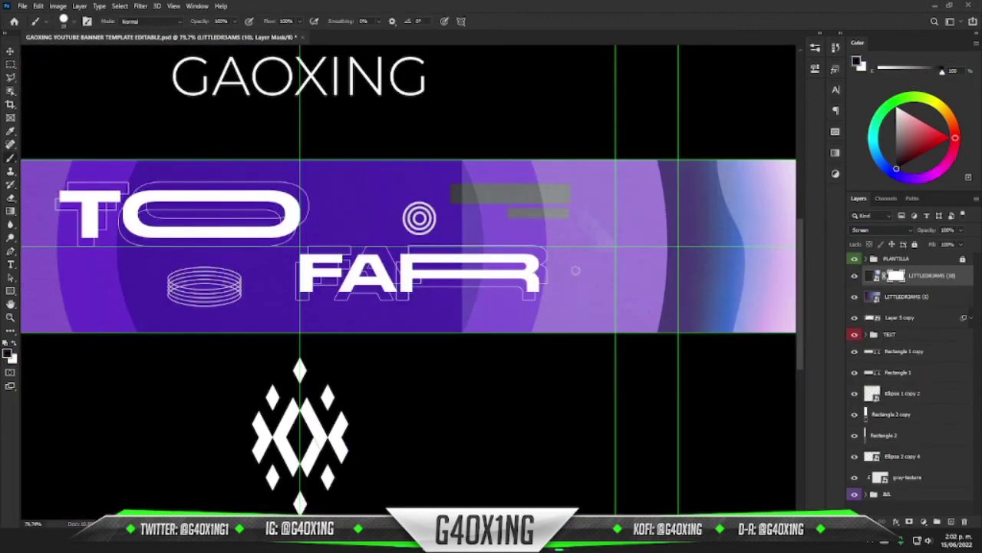
right_click(596, 258)
left_click(613, 346)
left_click(638, 366)
left_click_drag(479, 321, 500, 318)
left_click_drag(575, 253, 399, 254)
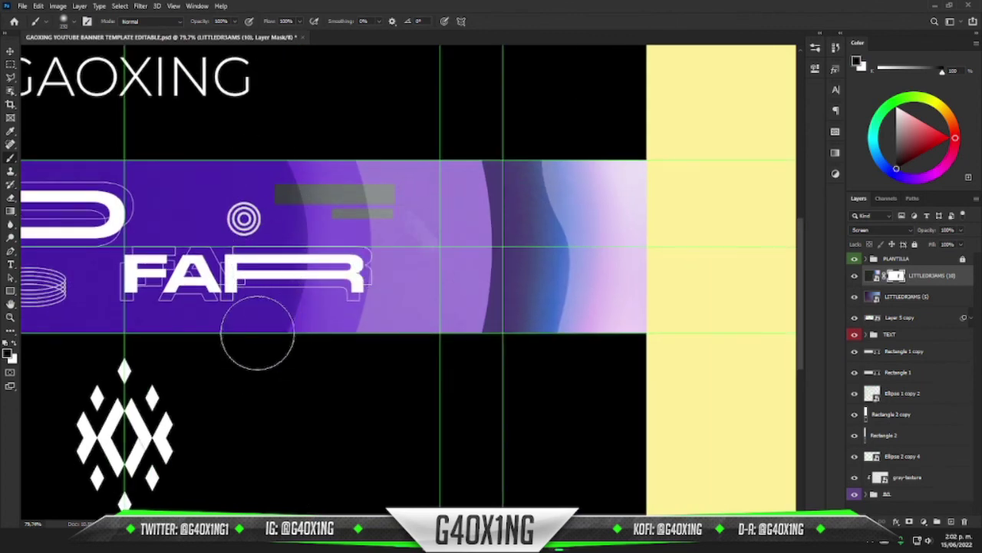
scroll(338, 257, "down", 4)
key("v")
Place the pink LITTLEDR3AMS.jpg, enlarge it over the banner's left end and set its blend mode to Screen.
key("alt+Tab")
scroll(466, 371, "down", 3)
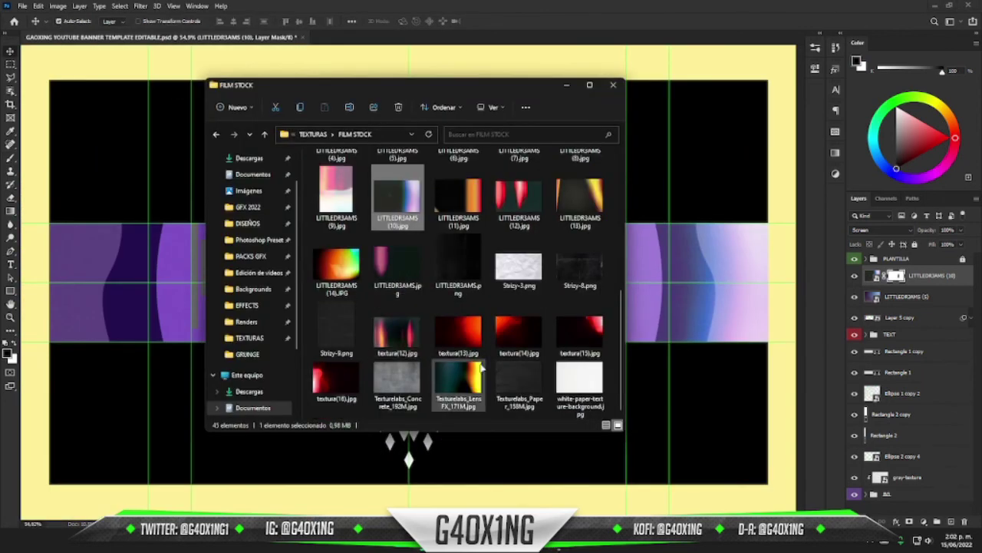
left_click_drag(395, 278, 159, 289)
scroll(159, 290, "up", 4)
left_click_drag(262, 284, 379, 280)
left_click_drag(469, 306, 453, 281)
key("Return")
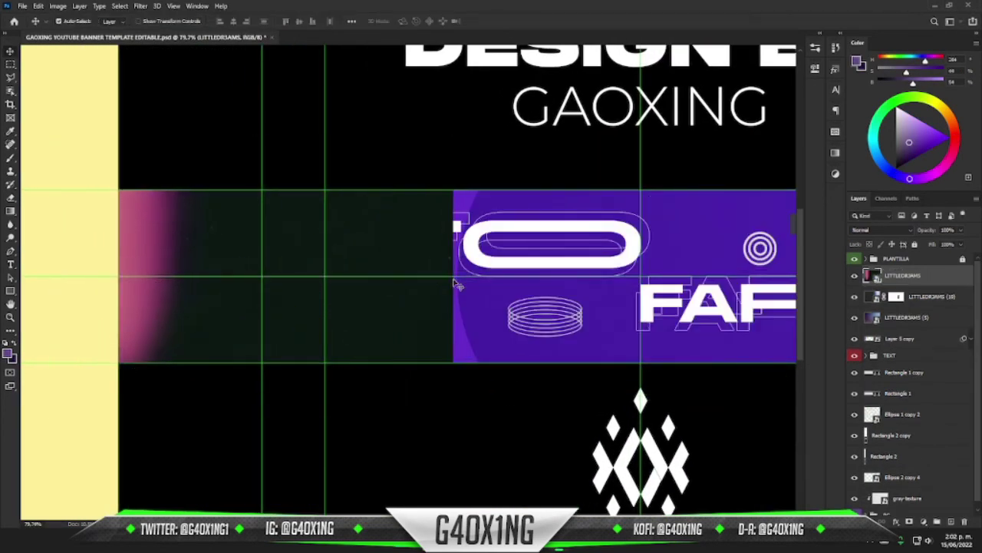
left_click(882, 229)
left_click(863, 316)
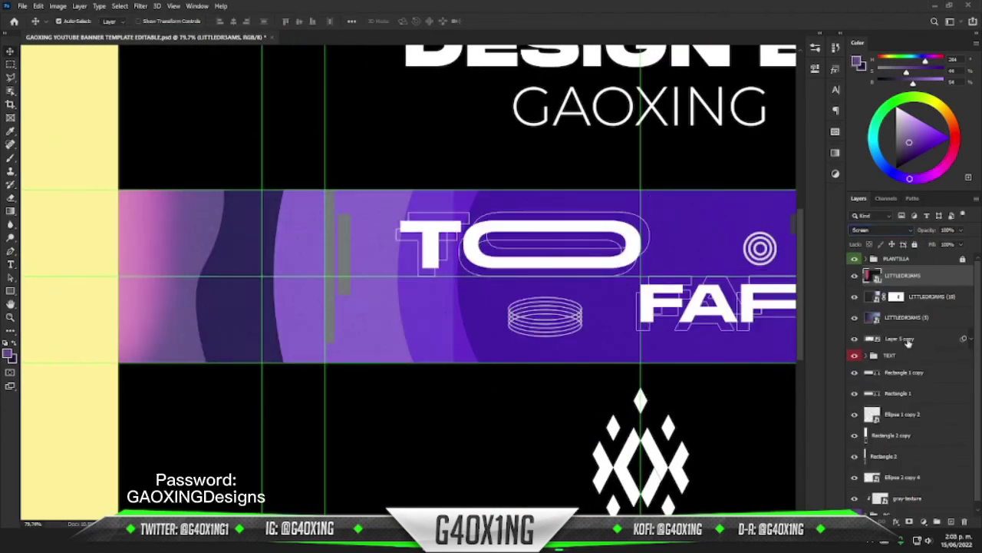
Add a layer mask to the pink LITTLEDR3AMS overlay and brush away its hard inner edge in black.
left_click(910, 521)
key("b")
key("d")
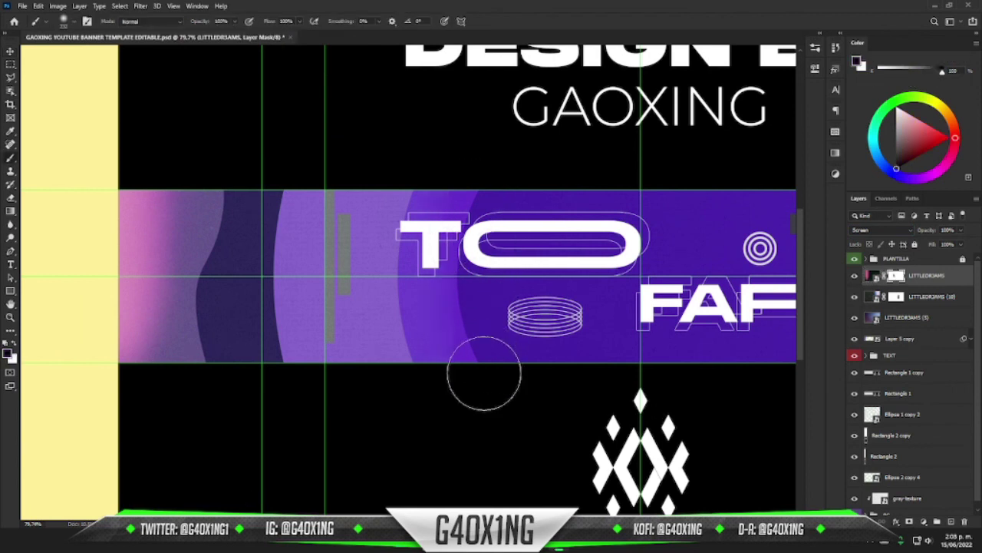
key("ctrl+0")
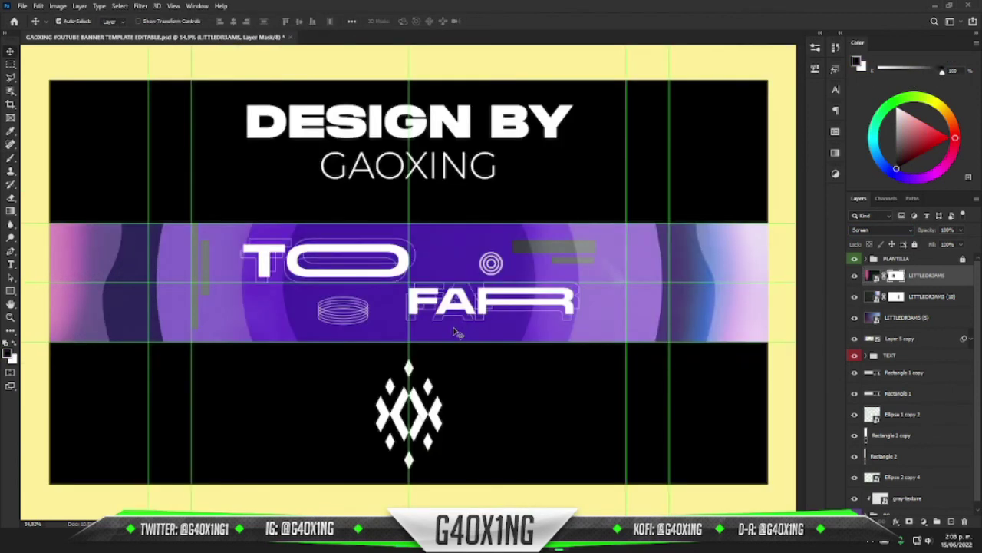
Add a new layer directly above the side waves and greatly enlarge the soft brush, undoing the trial dab.
left_click(928, 326)
left_click(931, 342)
key("ctrl+shift+alt+n")
key("b")
left_click_drag(367, 253, 484, 240)
left_click(412, 138)
key("ctrl+z")
Paint a soft light purple glow at the banner's upper centre and set its layer to Screen blend mode.
left_click(918, 120)
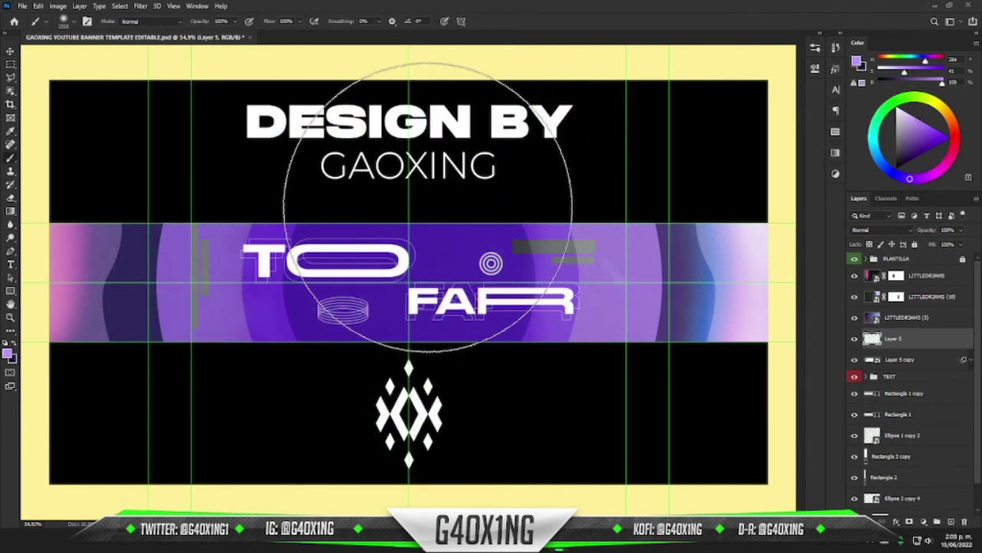
scroll(426, 205, "down", 2)
left_click(406, 178)
scroll(407, 177, "up", 3)
key("v")
left_click(883, 229)
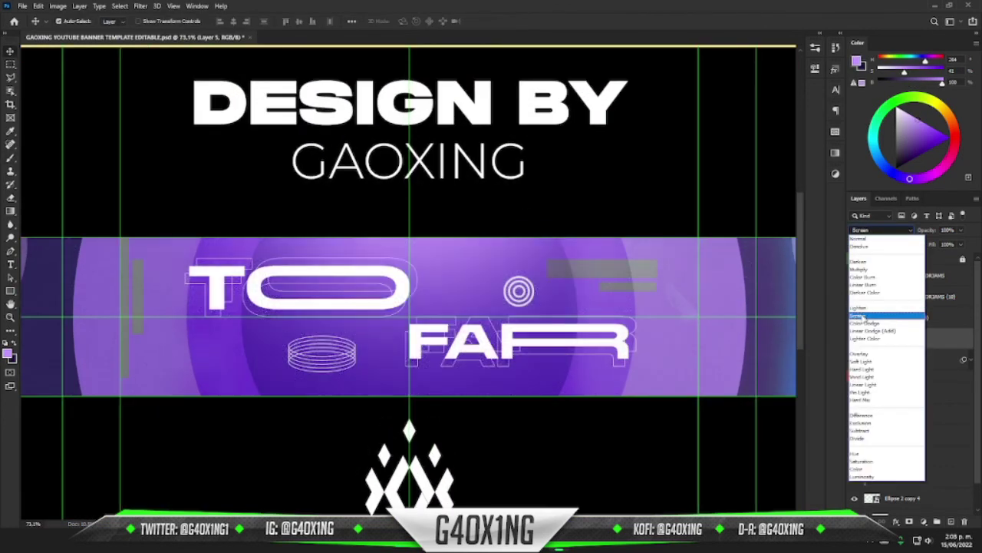
left_click(861, 316)
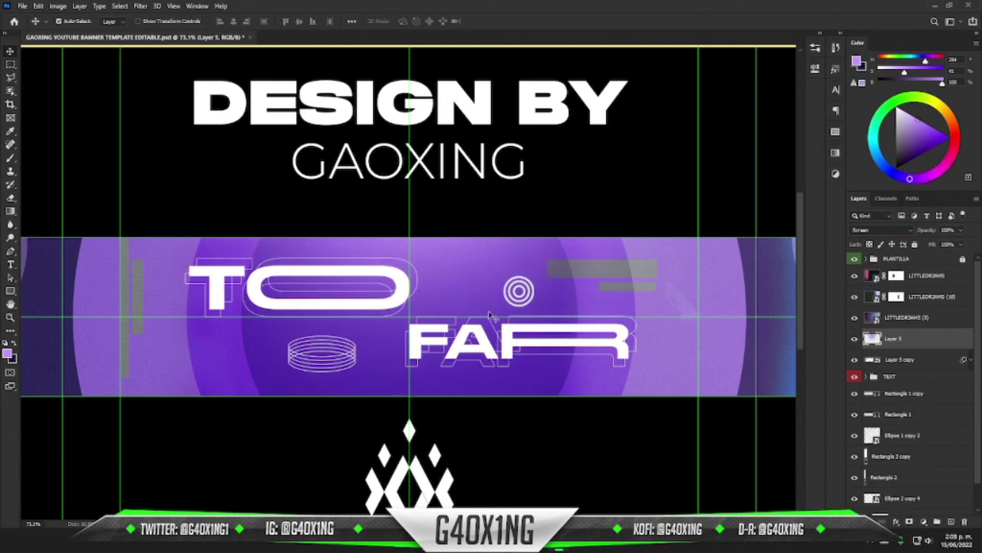
scroll(499, 355, "down", 3)
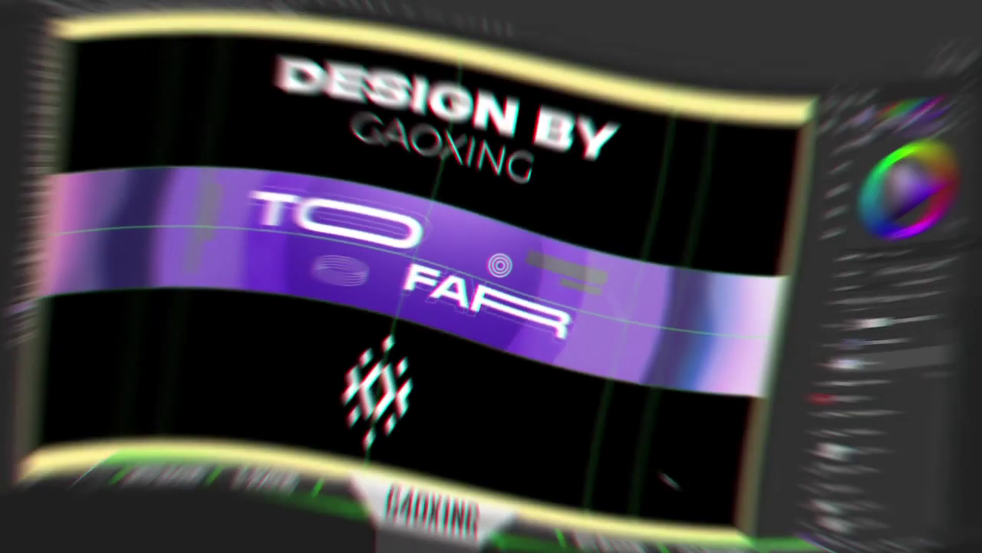